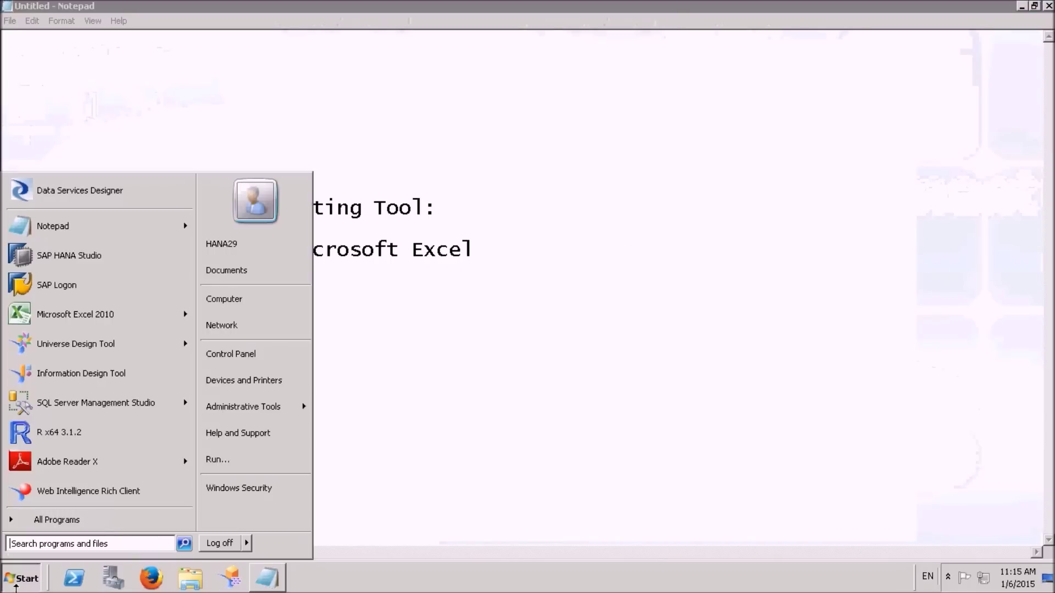
# Step: Launch Analysis for Microsoft Excel from the SAP BusinessObjects Analysis program group under SAP Business Intelligence
pyautogui.click(51, 521)
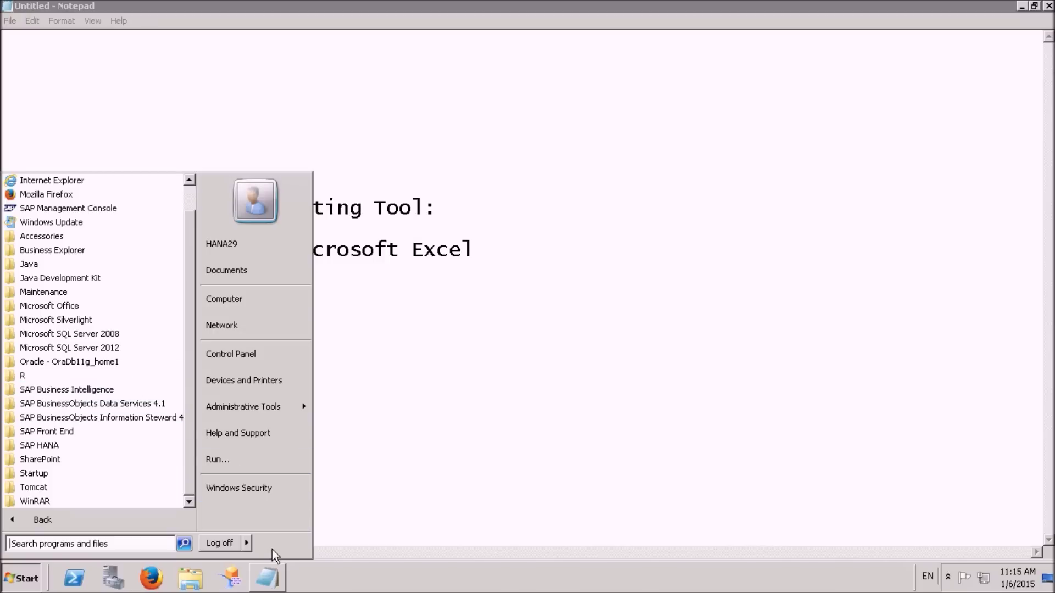
pyautogui.click(90, 390)
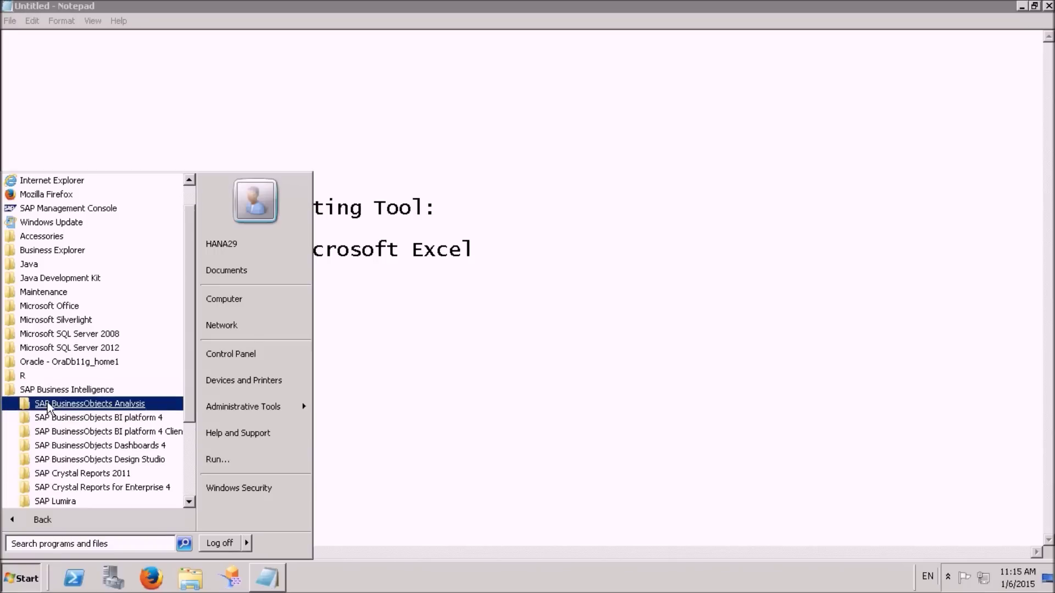
pyautogui.click(98, 401)
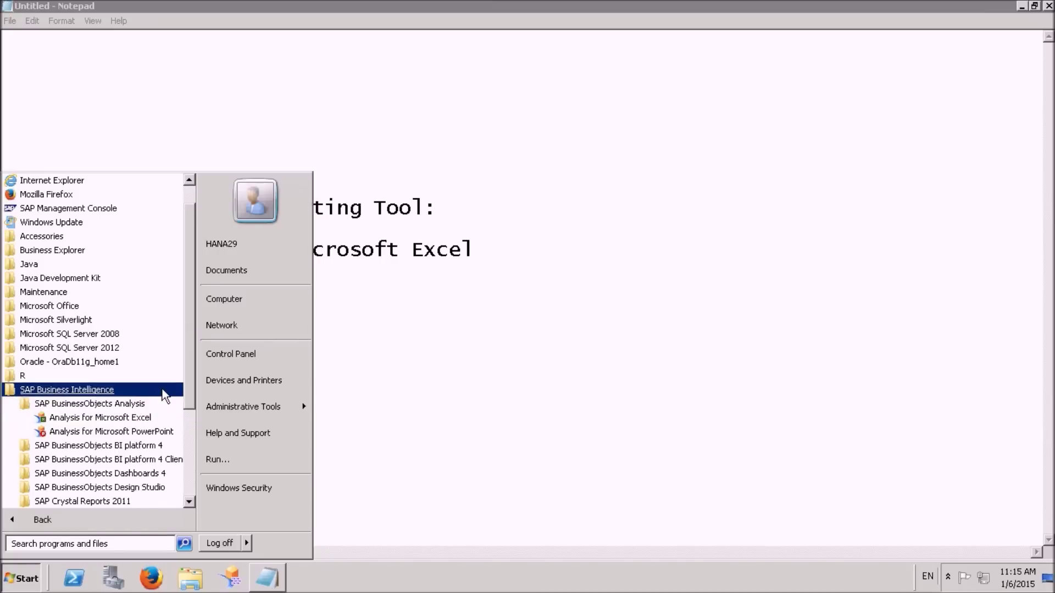
pyautogui.moveTo(189, 391); pyautogui.dragTo(189, 407)
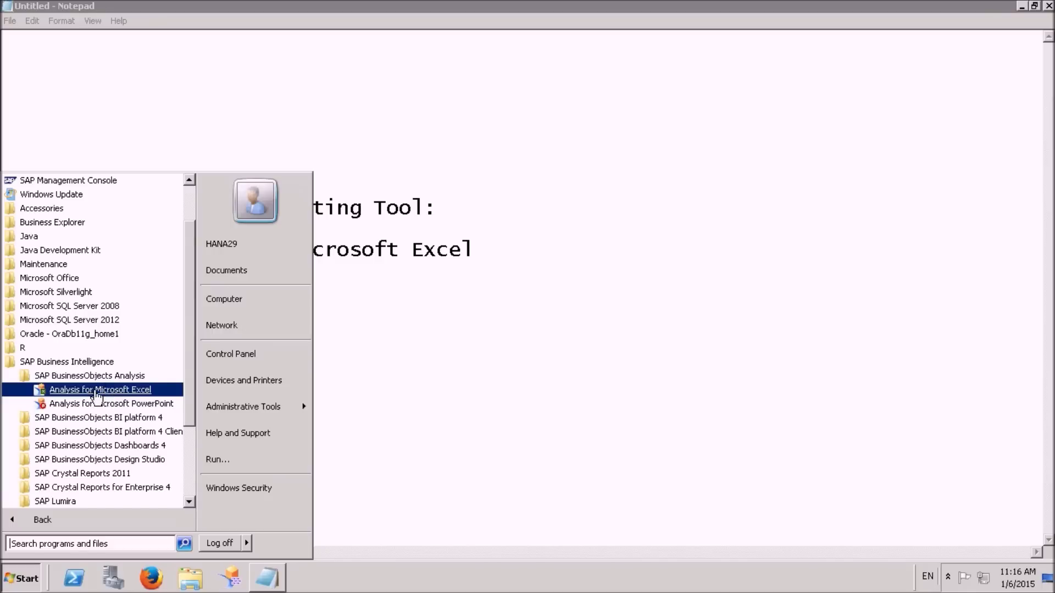
pyautogui.click(96, 391)
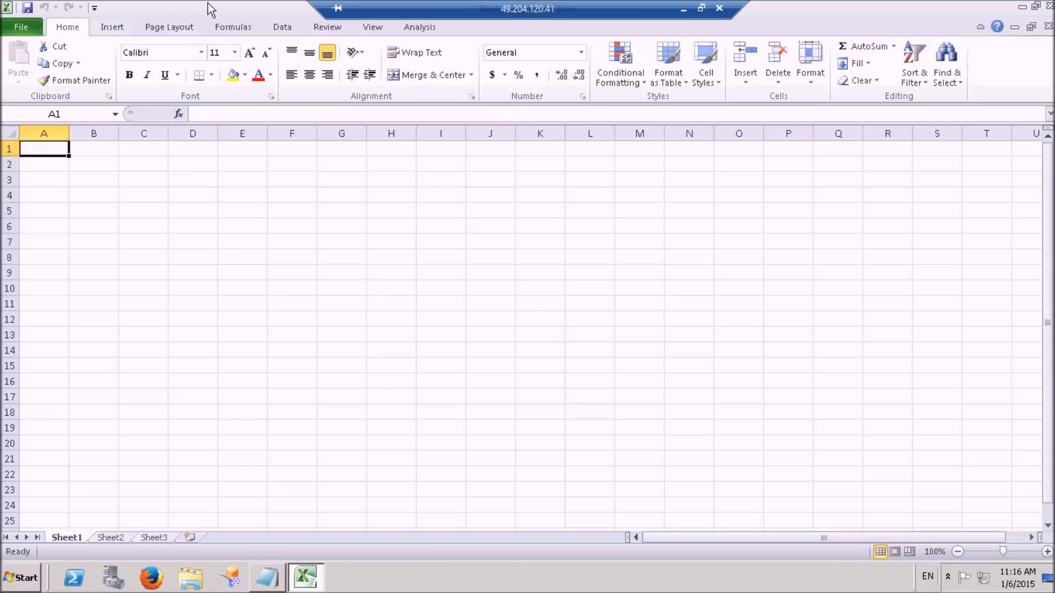
# Step: Start selecting a new data source for the Analysis crosstab, skipping the logon to the BusinessObjects BI Platform
pyautogui.click(424, 30)
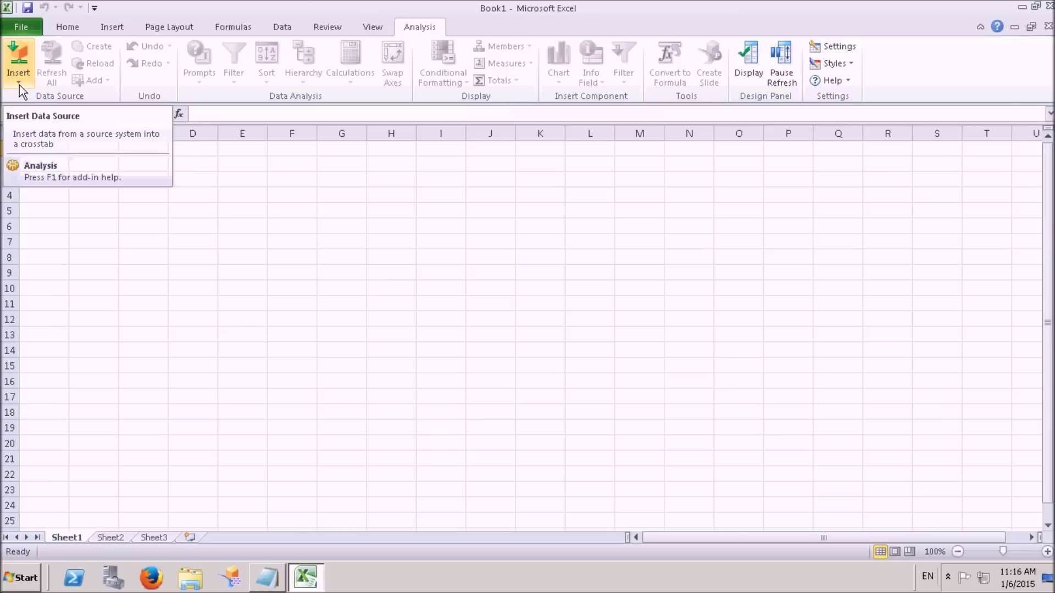
pyautogui.click(19, 61)
pyautogui.click(19, 86)
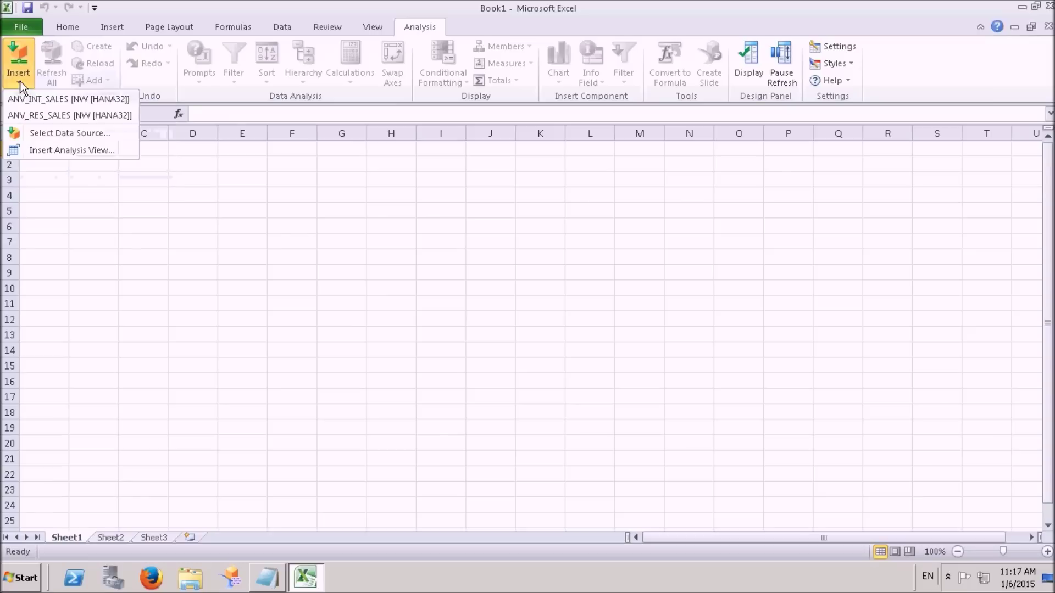
pyautogui.click(36, 134)
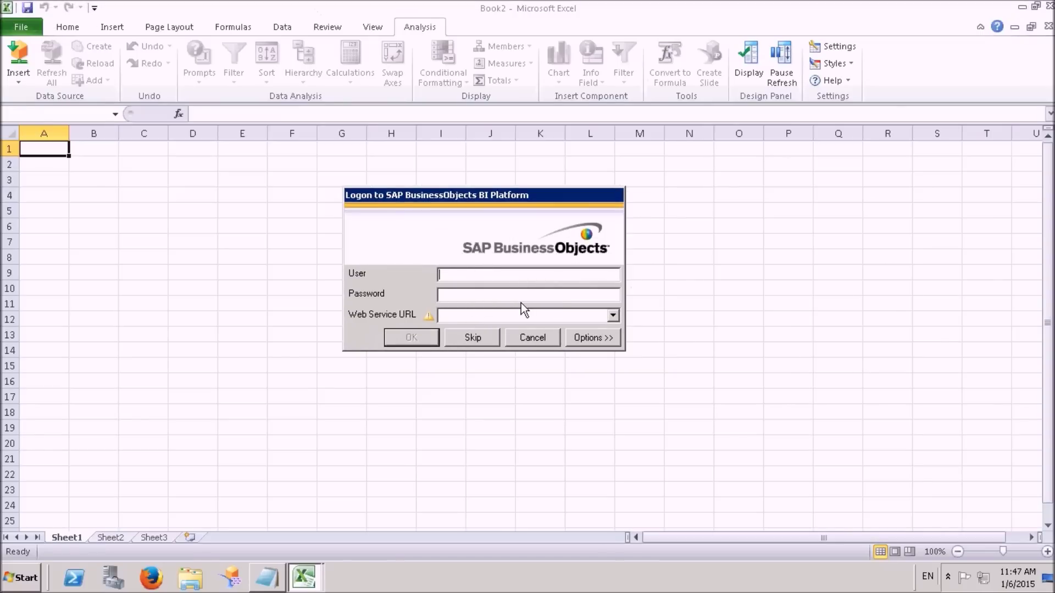
pyautogui.click(472, 339)
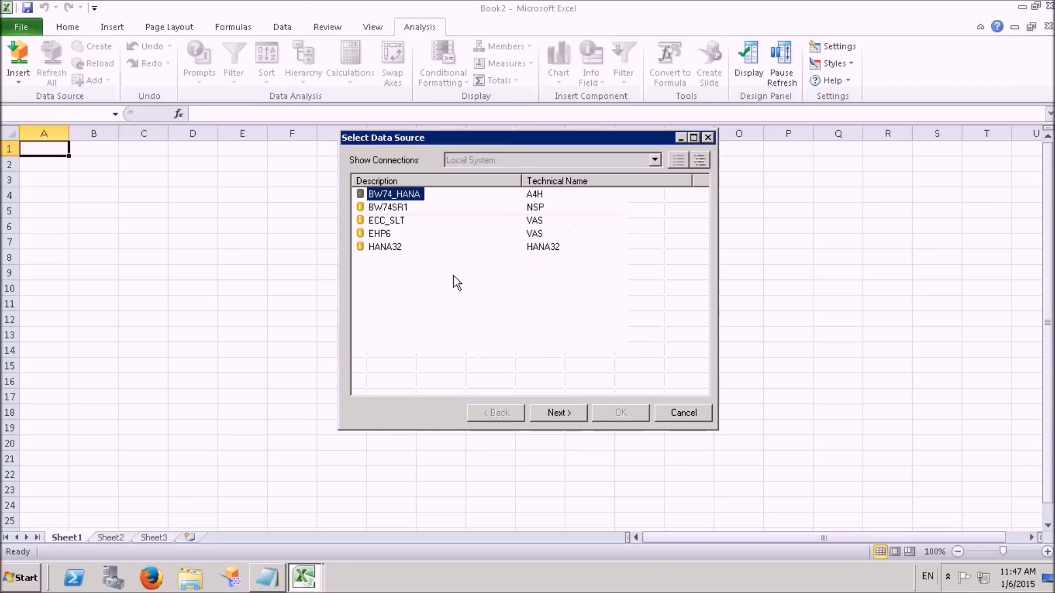
# Step: Choose the HANA32 connection as the source system and log on to it by entering the account password
pyautogui.moveTo(513, 137); pyautogui.dragTo(515, 155)
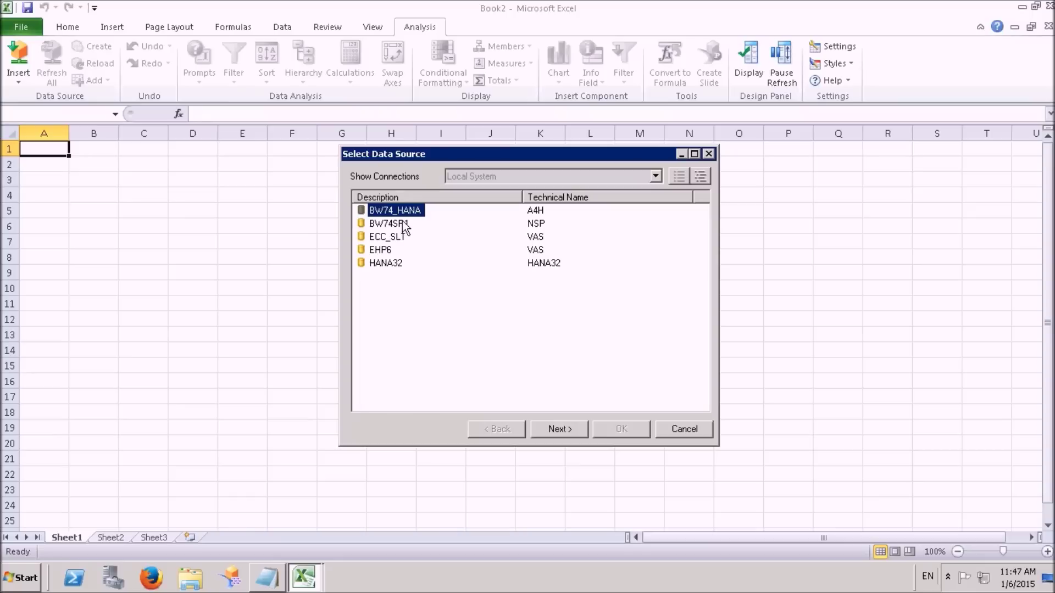
pyautogui.click(387, 265)
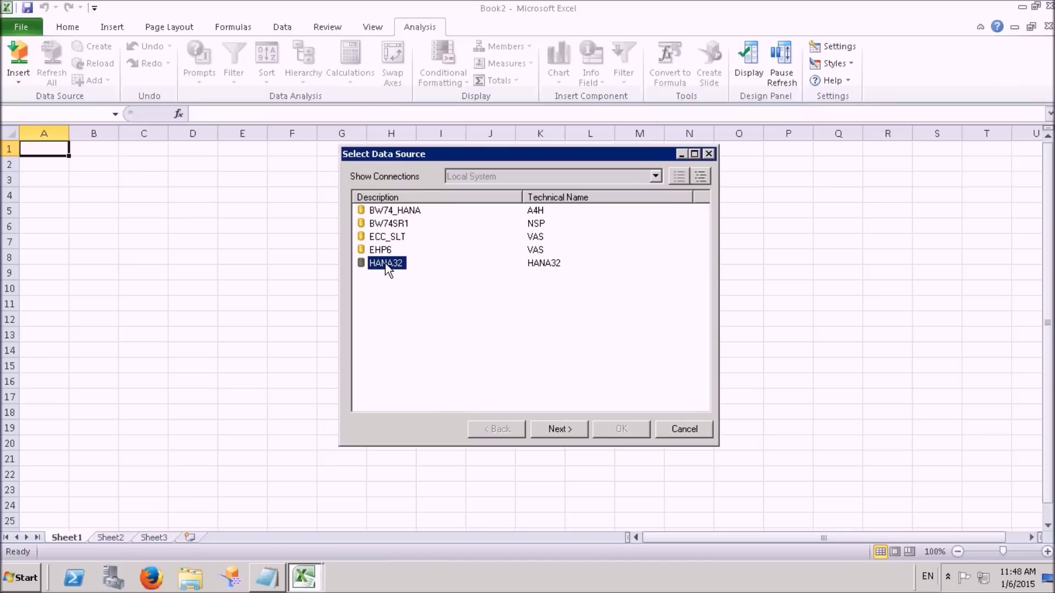
pyautogui.click(559, 429)
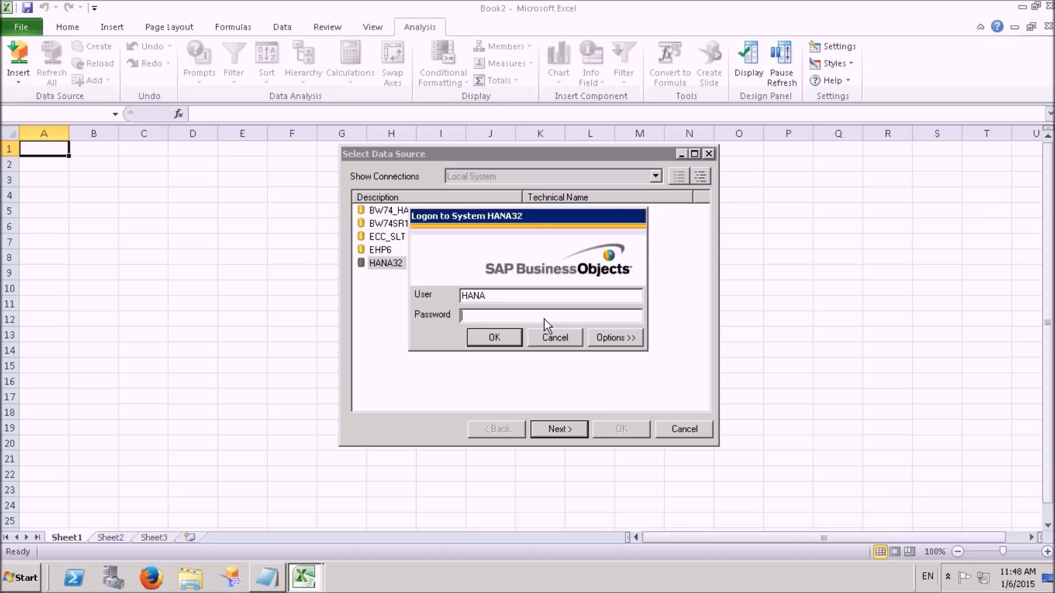
pyautogui.write('******')
pyautogui.press('Return')
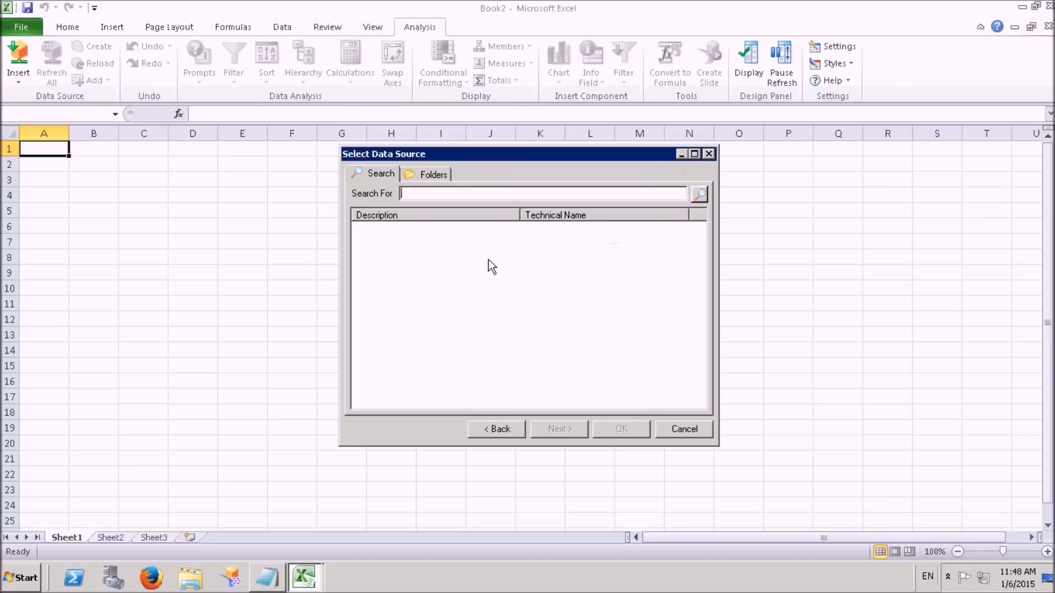
# Step: Browse the source system's folders and choose the AV_BODS view in the HANA_BODS folder as the data source
pyautogui.moveTo(463, 159); pyautogui.dragTo(450, 182)
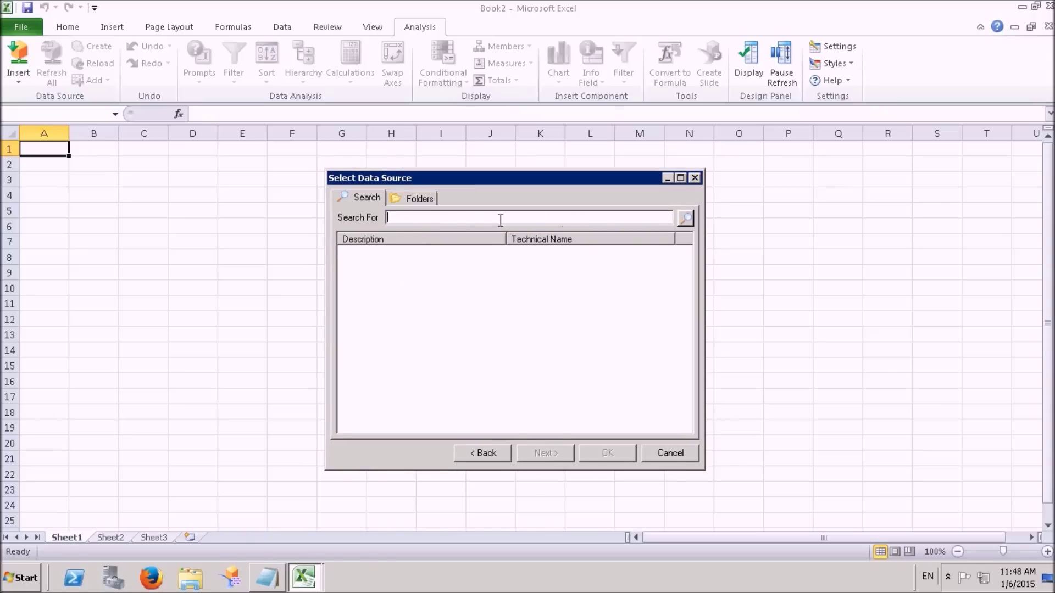
pyautogui.click(424, 199)
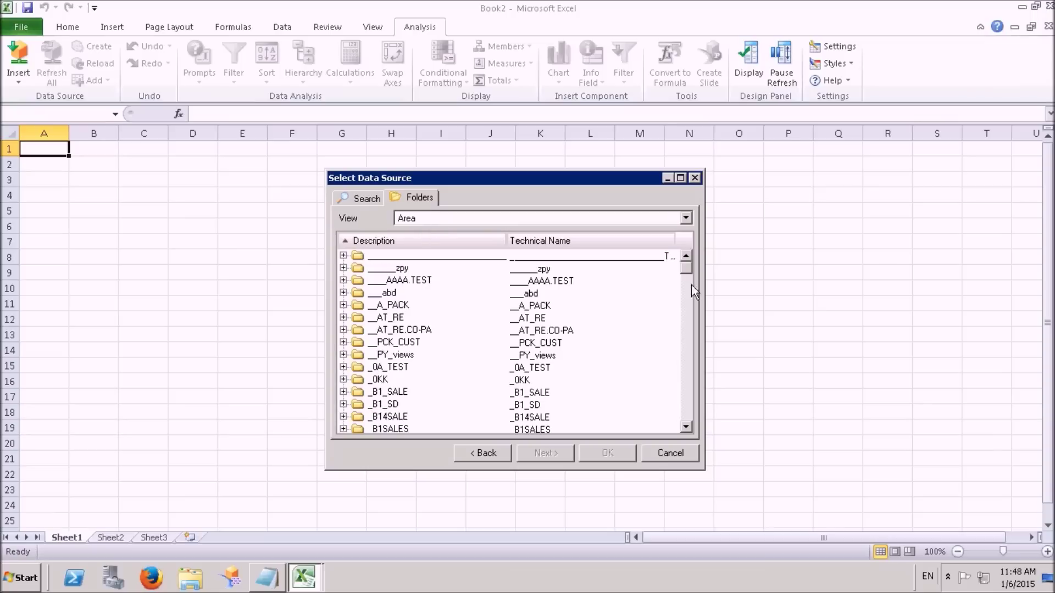
pyautogui.scroll(-2, 448, 343)
pyautogui.scroll(-6, 451, 346)
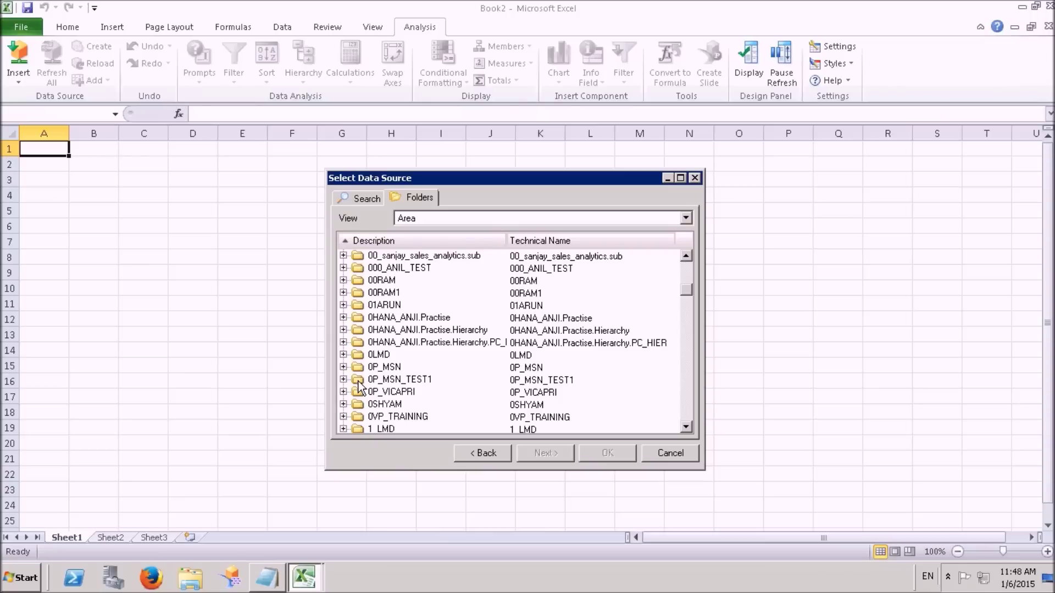
pyautogui.scroll(-5, 385, 383)
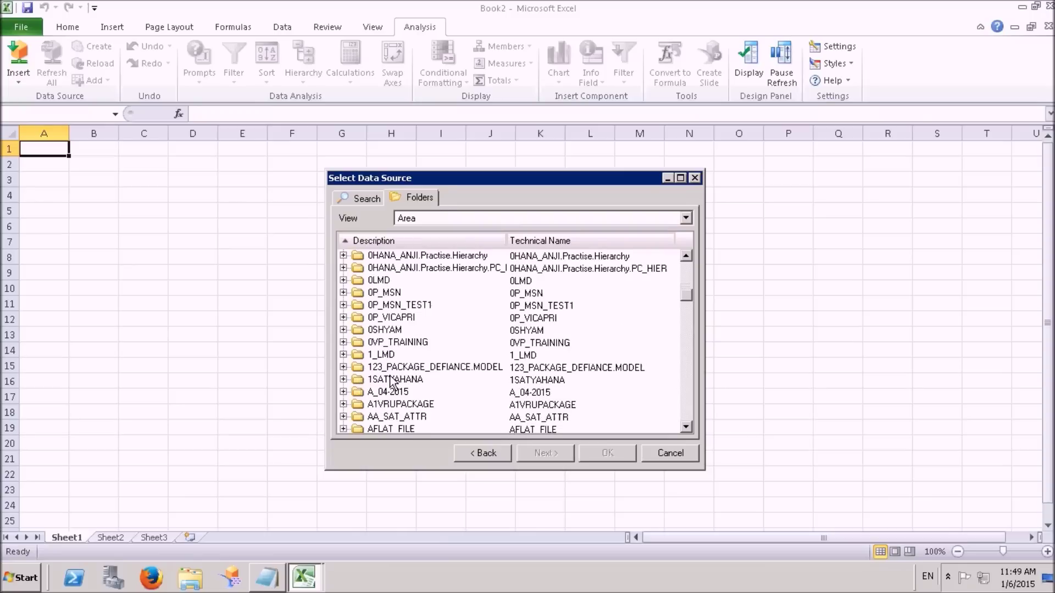
pyautogui.scroll(-3, 392, 383)
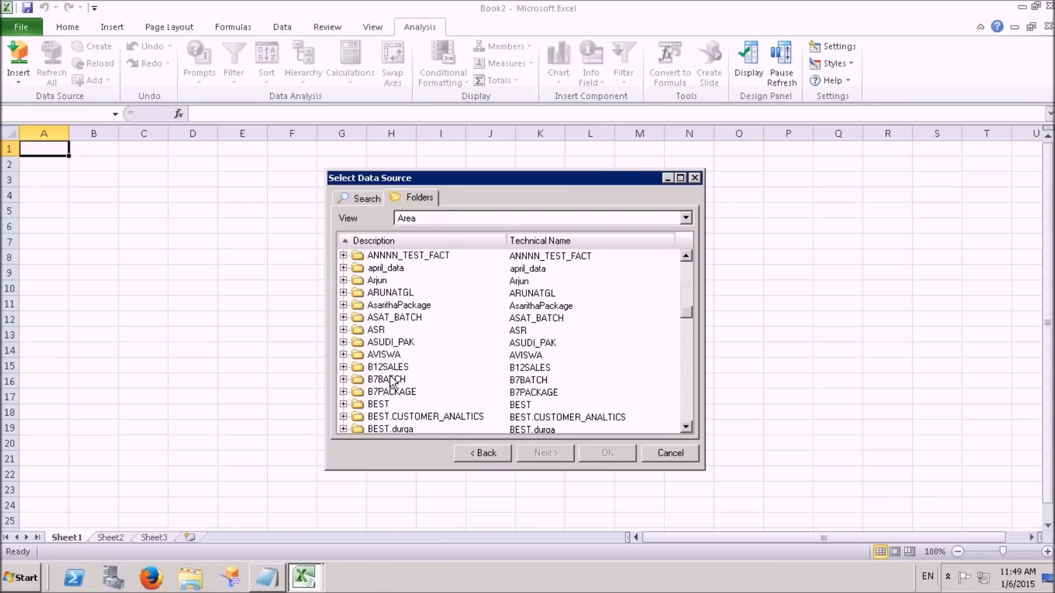
pyautogui.scroll(-6, 391, 383)
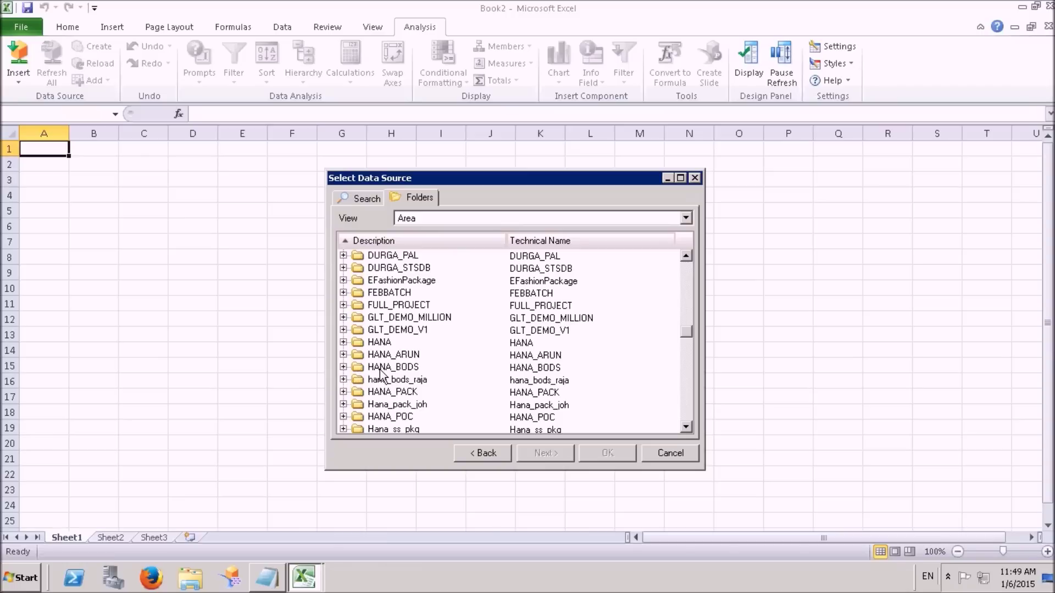
pyautogui.click(376, 368)
pyautogui.click(343, 367)
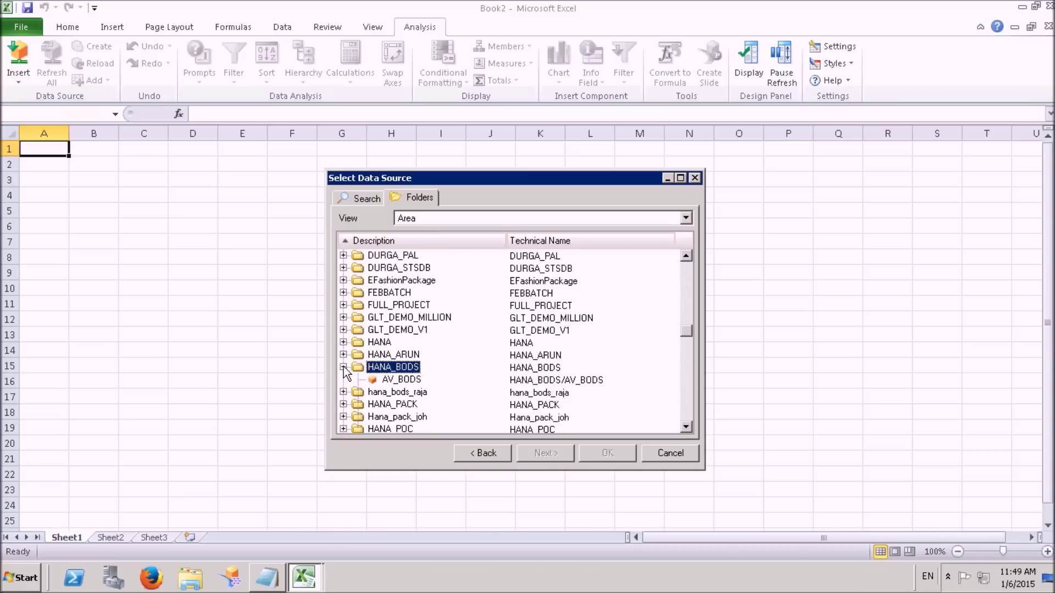
pyautogui.click(398, 382)
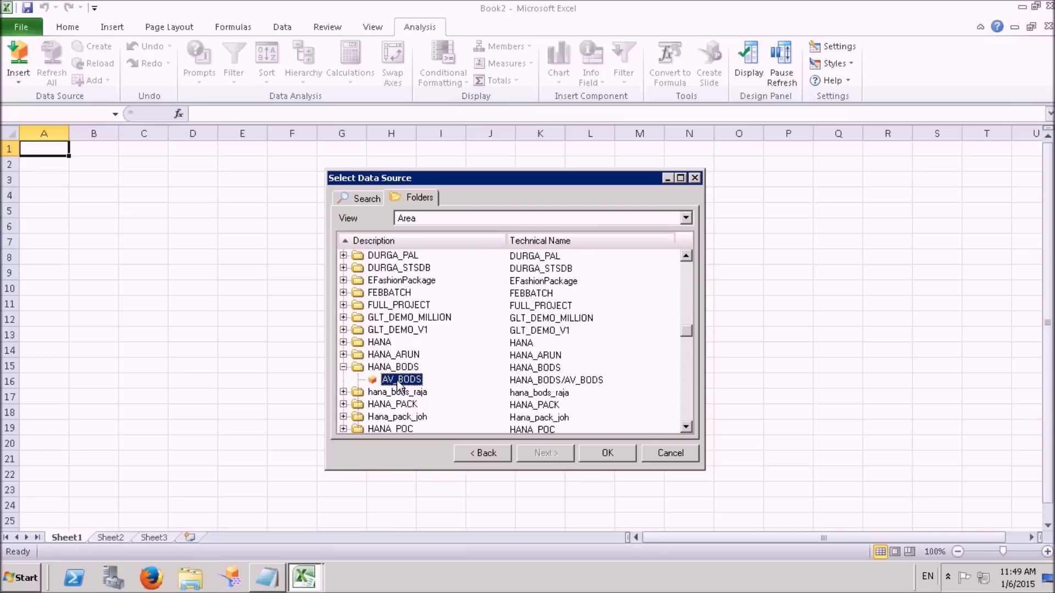
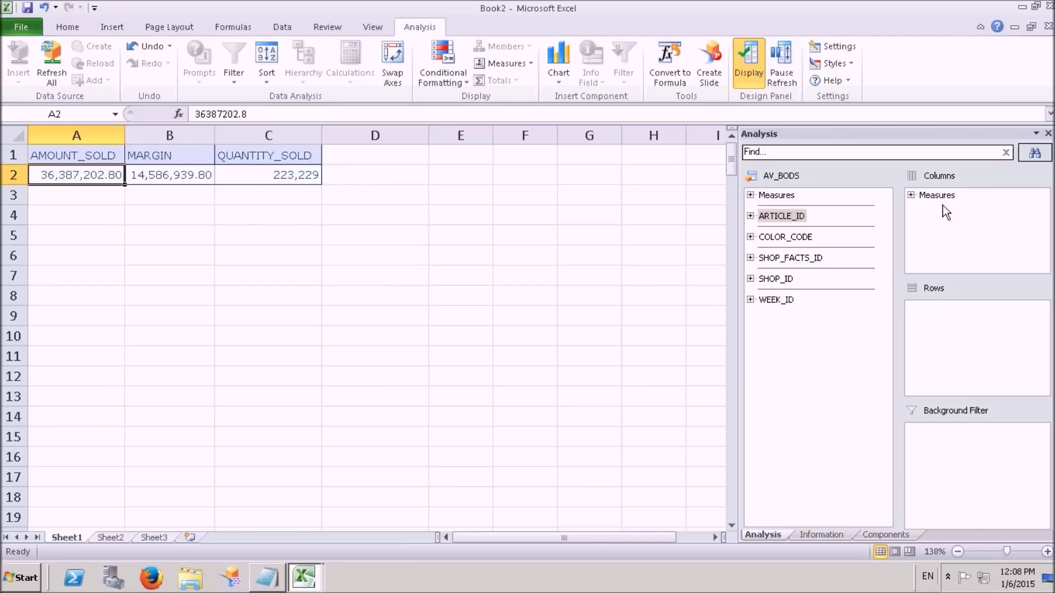
# Step: Expand and collapse the Measures assigned to the crosstab's columns to examine them
pyautogui.click(911, 195)
pyautogui.click(910, 195)
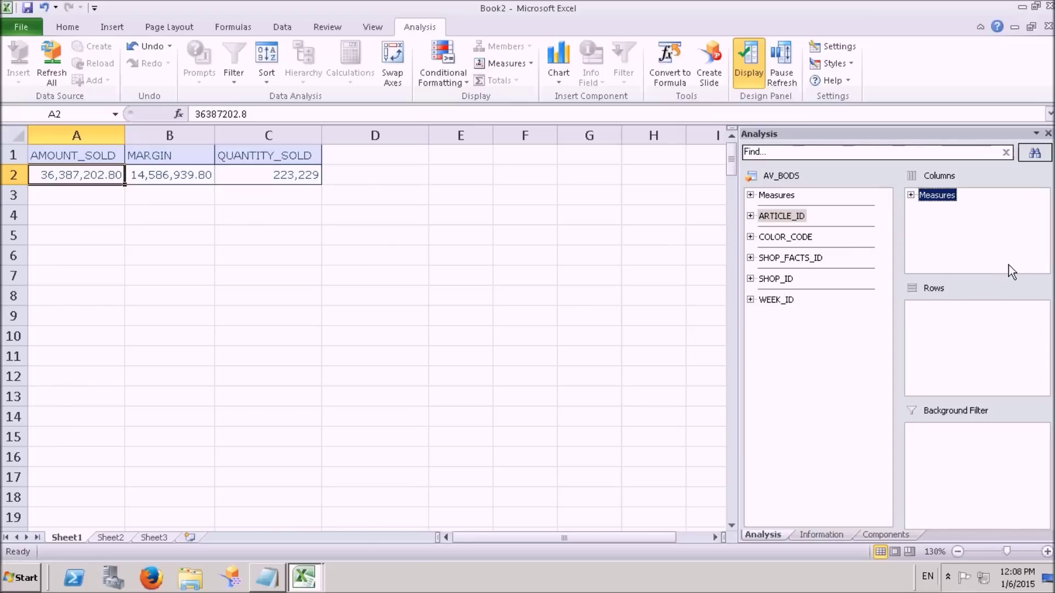
pyautogui.click(938, 229)
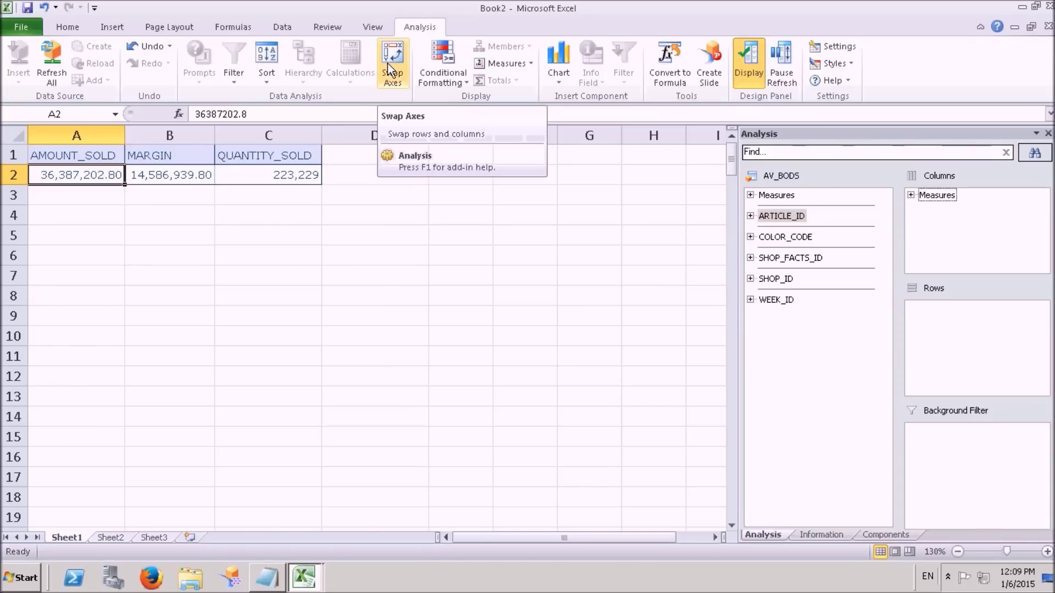
# Step: Place ARTICLE_ID in the crosstab's rows and slightly widen its column in the sheet
pyautogui.moveTo(790, 221); pyautogui.dragTo(949, 330)
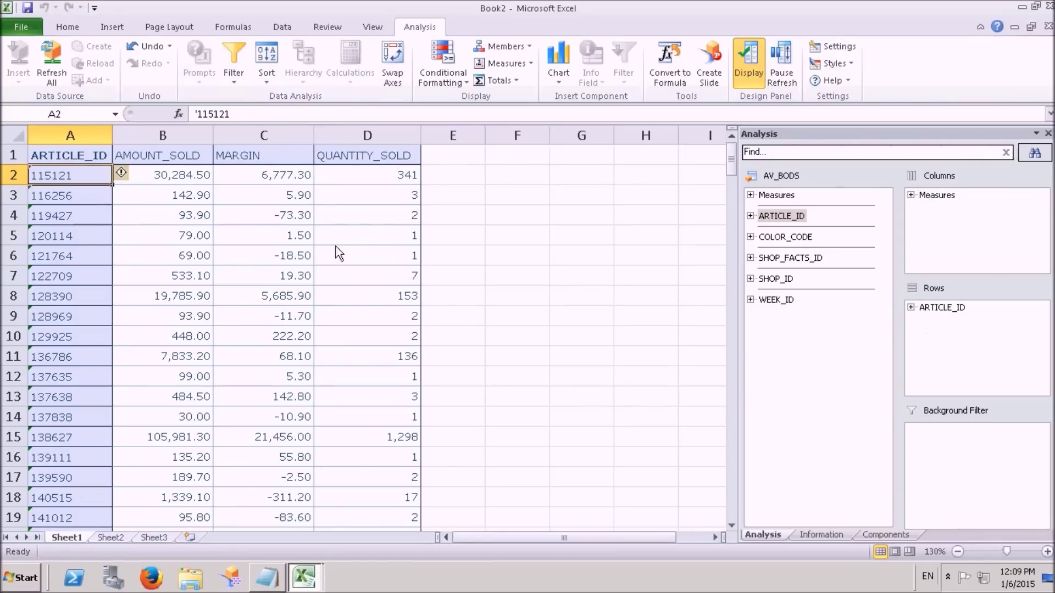
pyautogui.moveTo(109, 135); pyautogui.dragTo(116, 135)
pyautogui.click(92, 198)
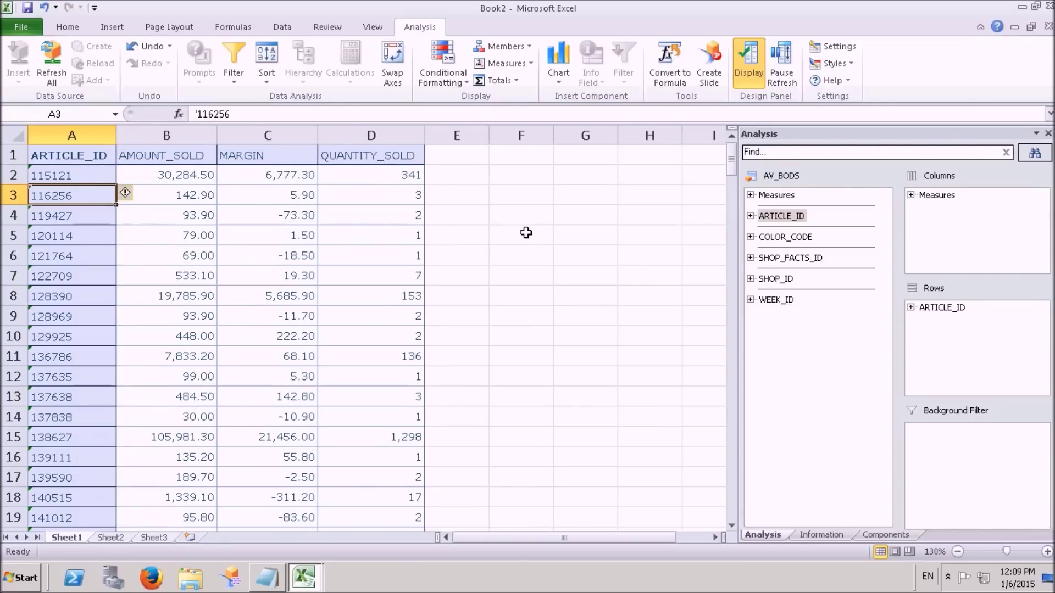
# Step: Replace ARTICLE_ID in the crosstab's rows with COLOR_CODE and add ARTICLE_ID as a second level below it
pyautogui.moveTo(784, 237); pyautogui.dragTo(918, 318)
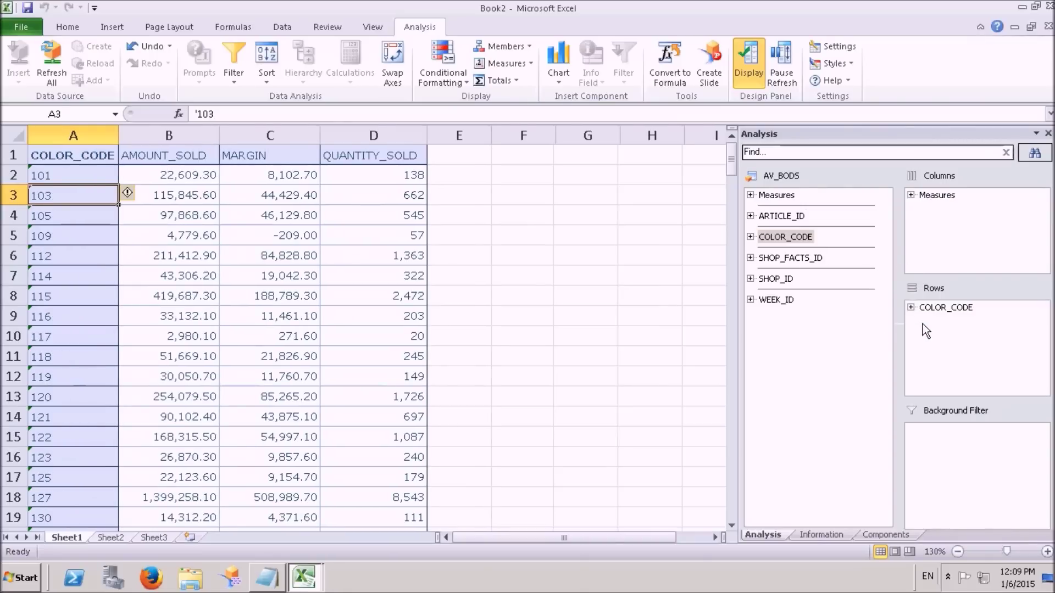
pyautogui.moveTo(780, 217); pyautogui.dragTo(934, 326)
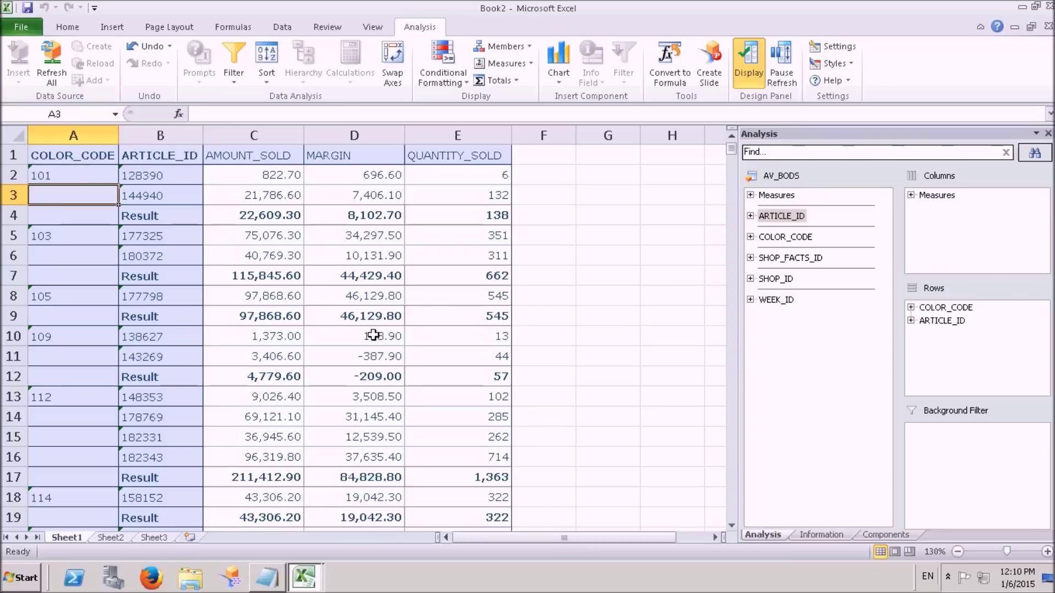
# Step: Remove both COLOR_CODE and ARTICLE_ID from the crosstab's rows
pyautogui.moveTo(931, 309); pyautogui.dragTo(851, 318)
pyautogui.moveTo(944, 308); pyautogui.dragTo(813, 316)
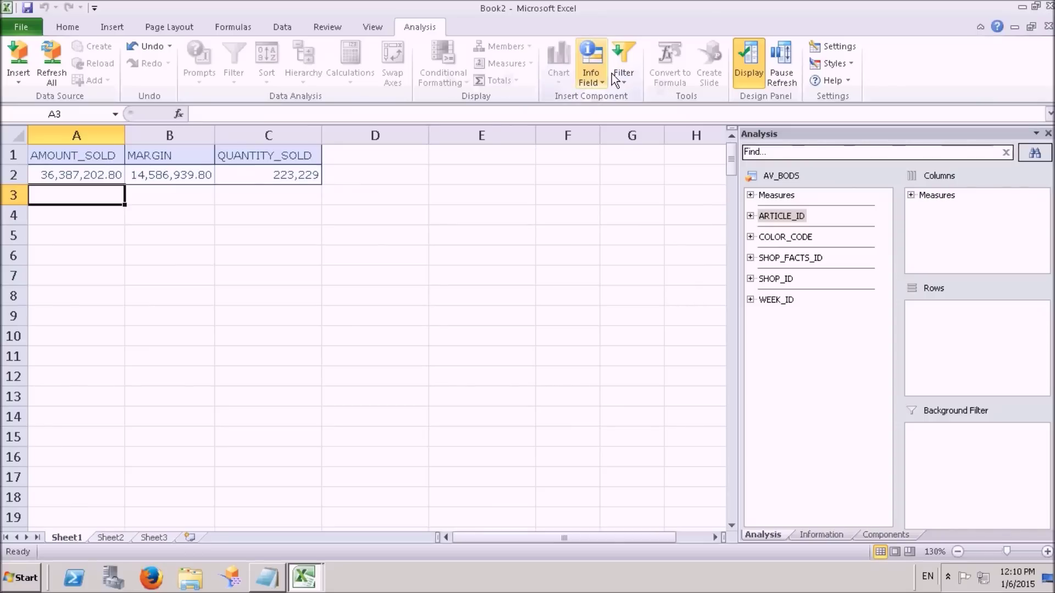
# Step: Swap the crosstab's axes to put the measures in rows, and swap them back to columns
pyautogui.click(77, 174)
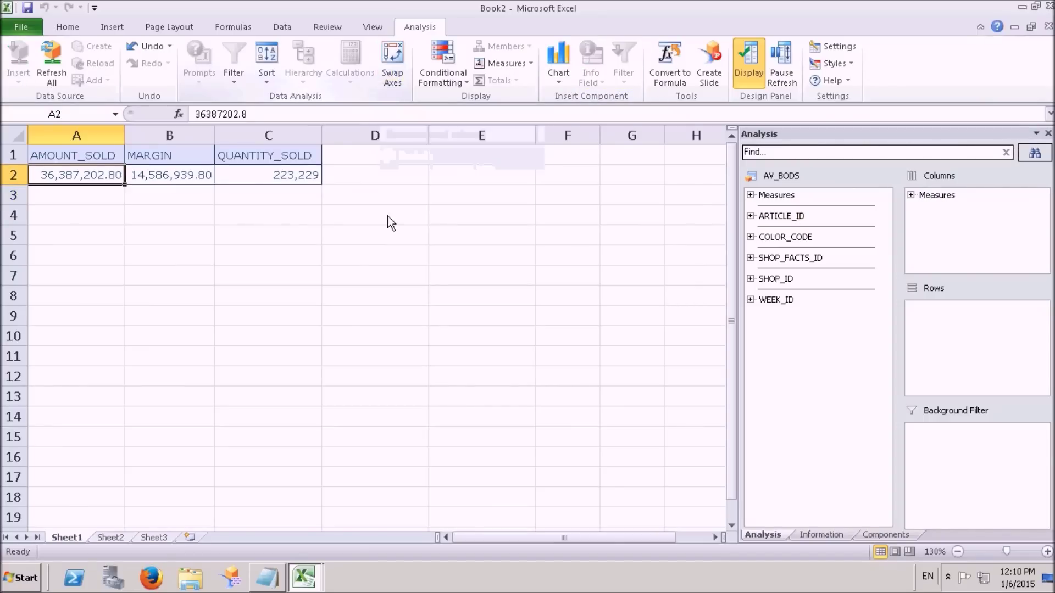
pyautogui.click(399, 57)
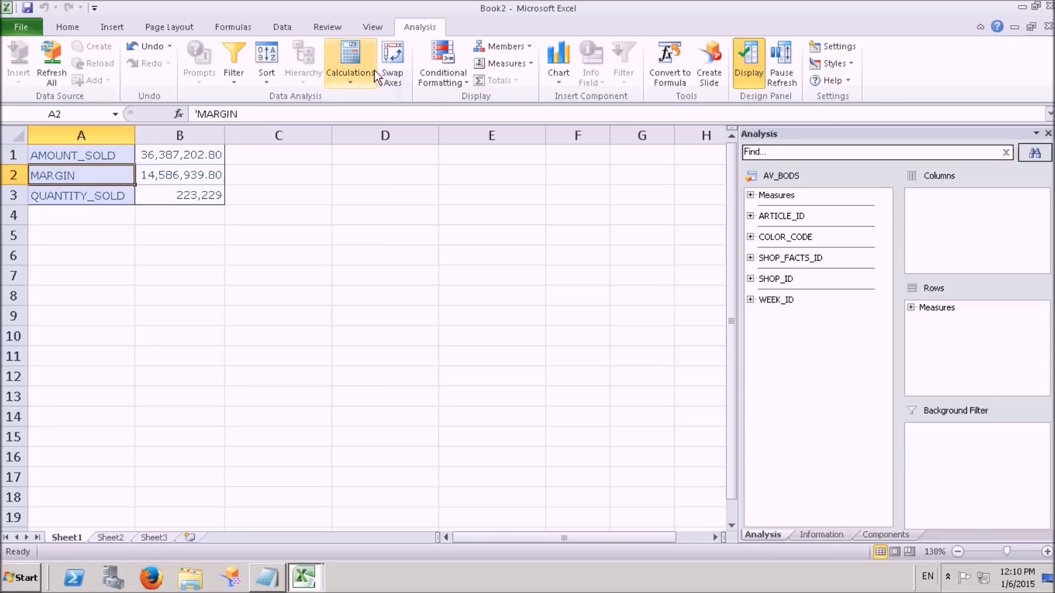
pyautogui.click(392, 60)
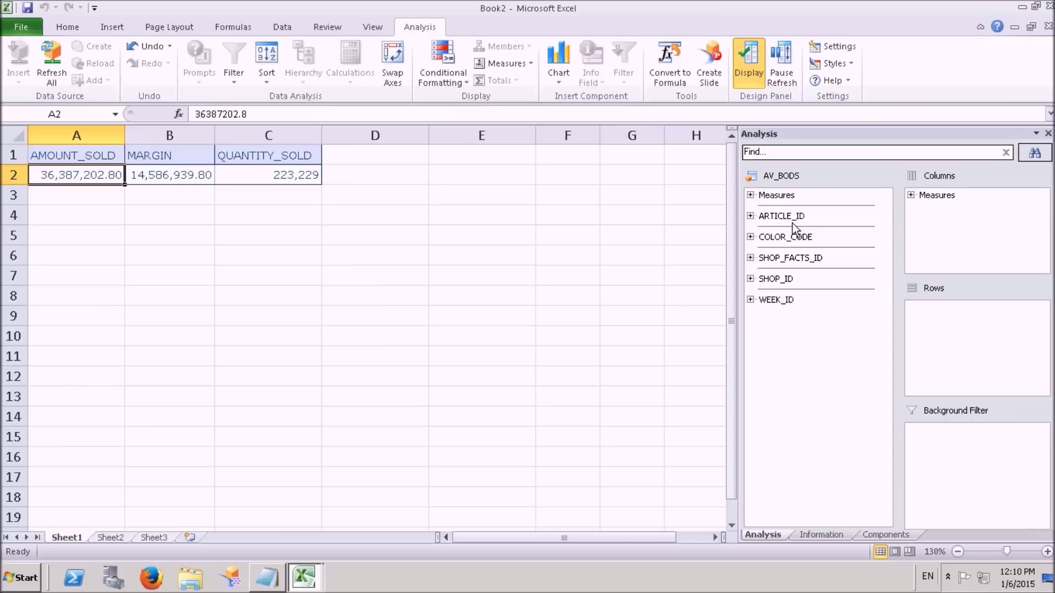
# Step: Break the measures down by COLOR_CODE in the crosstab's rows, with ARTICLE_ID nested beneath it
pyautogui.moveTo(780, 216); pyautogui.dragTo(942, 337)
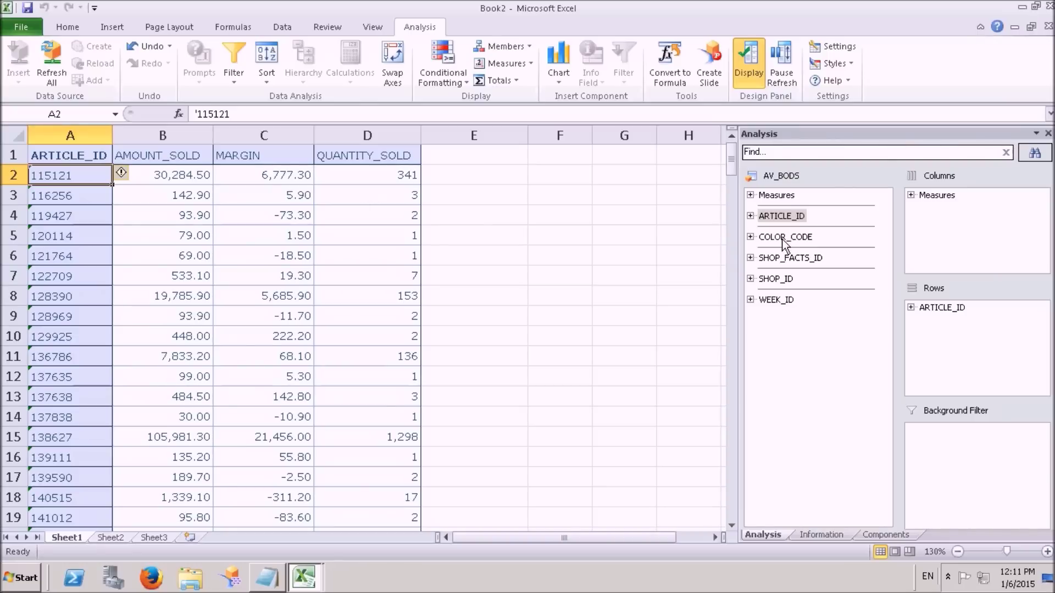
pyautogui.moveTo(786, 237); pyautogui.dragTo(924, 325)
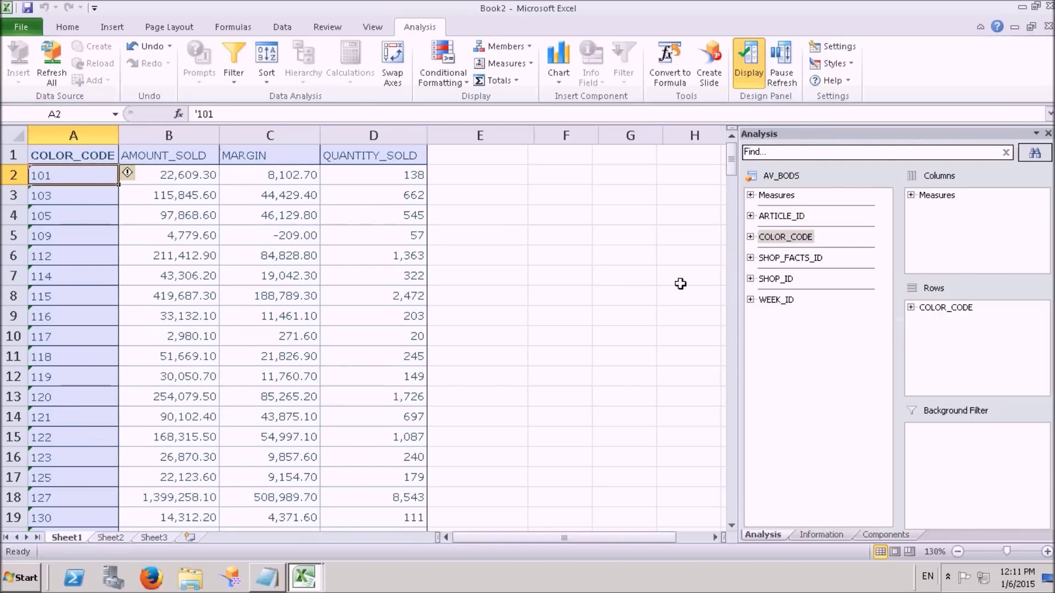
pyautogui.click(768, 242)
pyautogui.moveTo(777, 220); pyautogui.dragTo(975, 342)
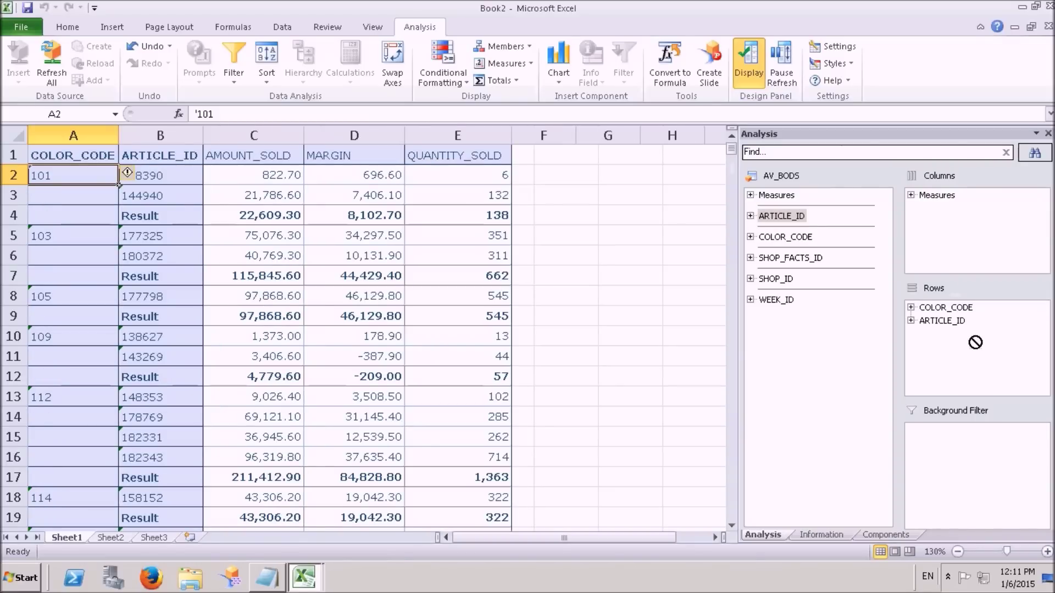
# Step: Clear the crosstab's rows by removing COLOR_CODE and ARTICLE_ID, keeping only the measures in columns
pyautogui.click(229, 196)
pyautogui.click(190, 198)
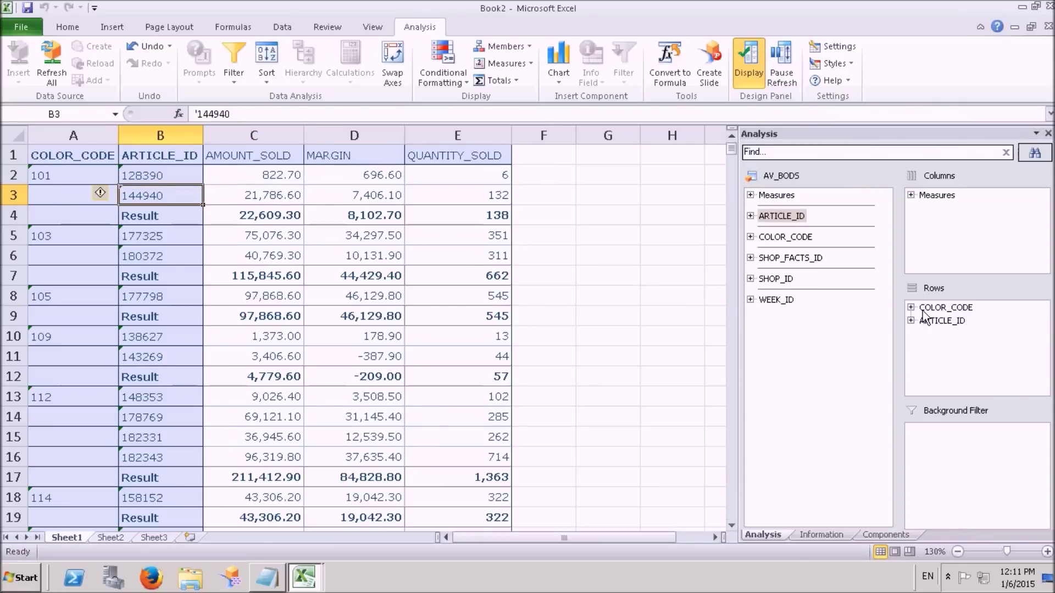
pyautogui.moveTo(934, 308); pyautogui.dragTo(821, 311)
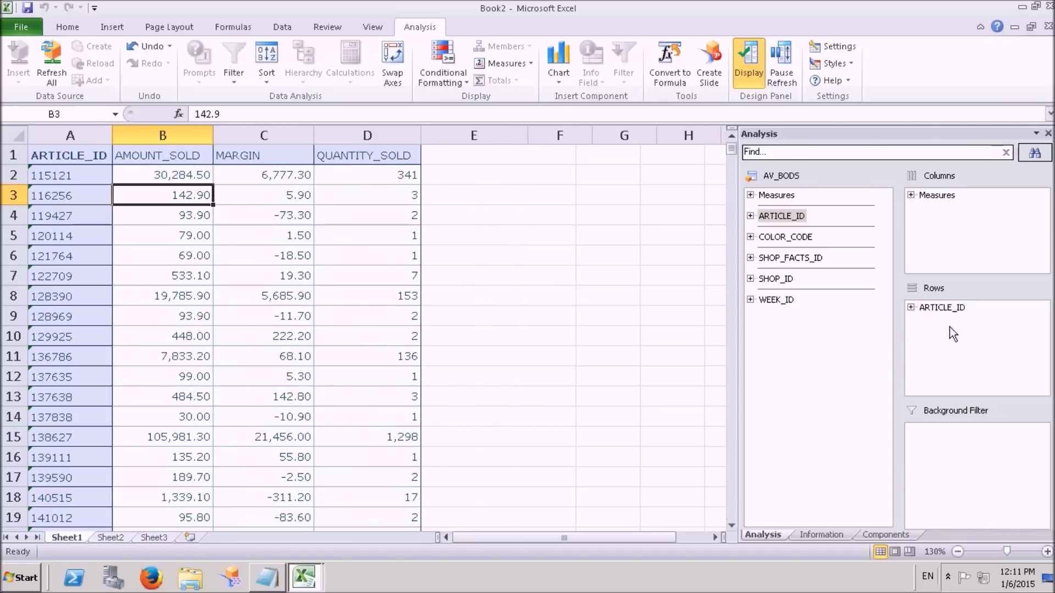
pyautogui.moveTo(943, 318); pyautogui.dragTo(820, 308)
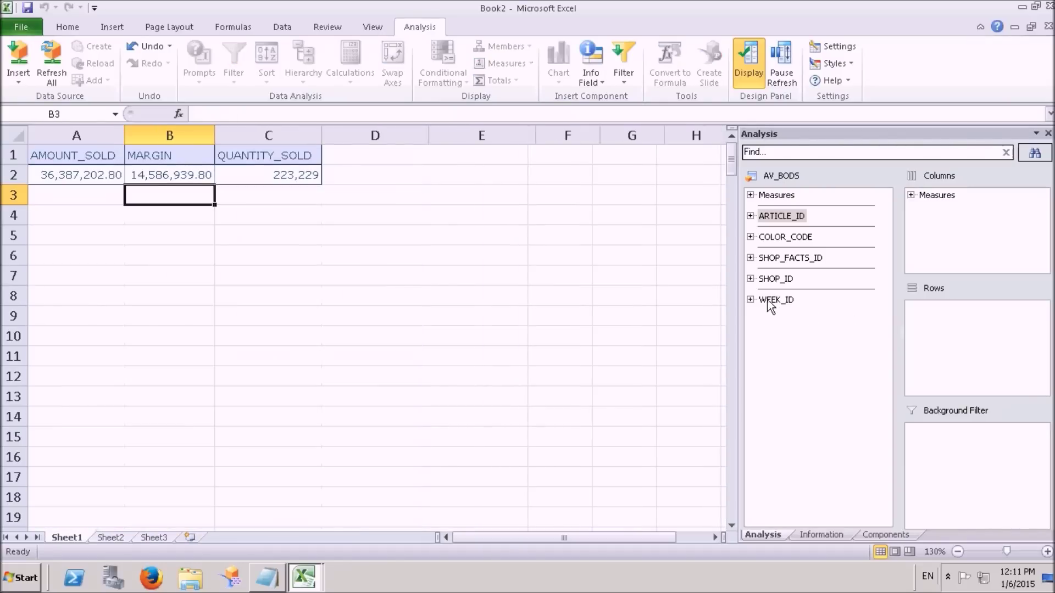
# Step: Break the measures down by SHOP_ID in the crosstab's rows, with WEEK_ID nested beneath it
pyautogui.click(774, 279)
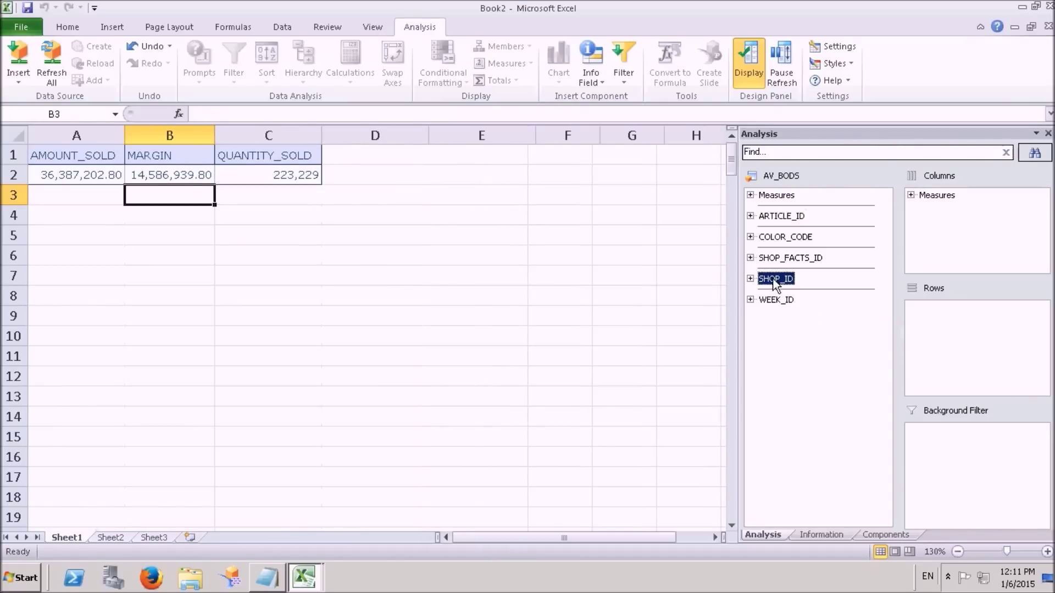
pyautogui.moveTo(775, 283); pyautogui.dragTo(989, 333)
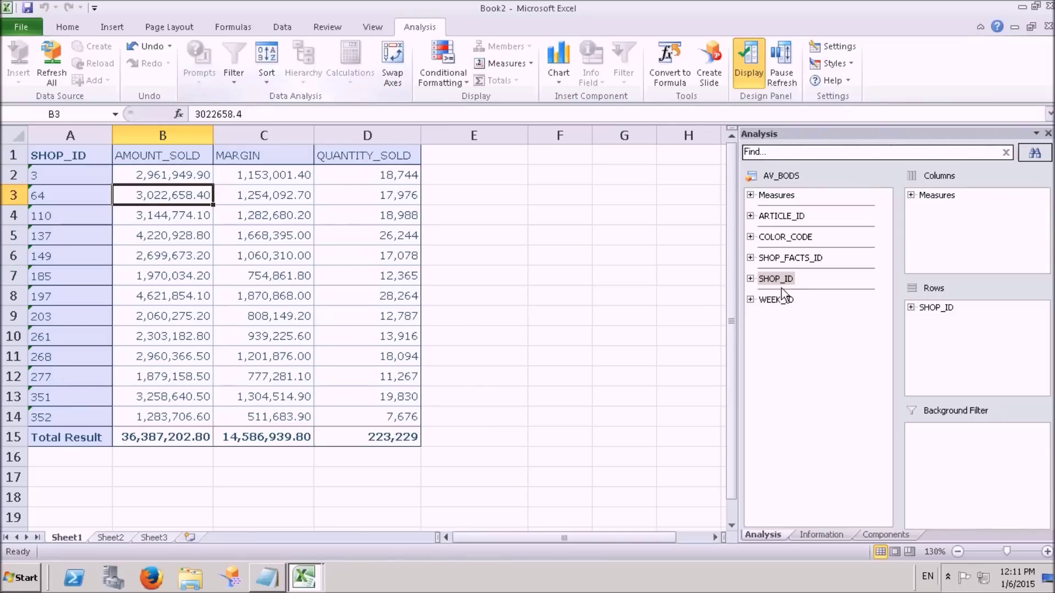
pyautogui.moveTo(776, 301); pyautogui.dragTo(952, 333)
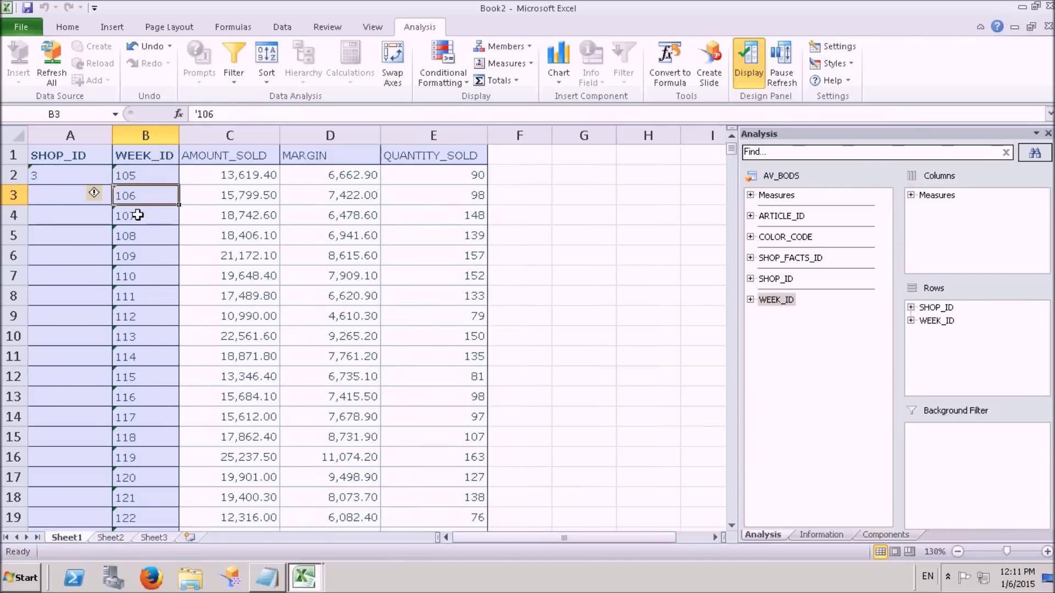
# Step: Replace WEEK_ID with COLOR_CODE as the second row level beneath SHOP_ID
pyautogui.moveTo(932, 322); pyautogui.dragTo(779, 332)
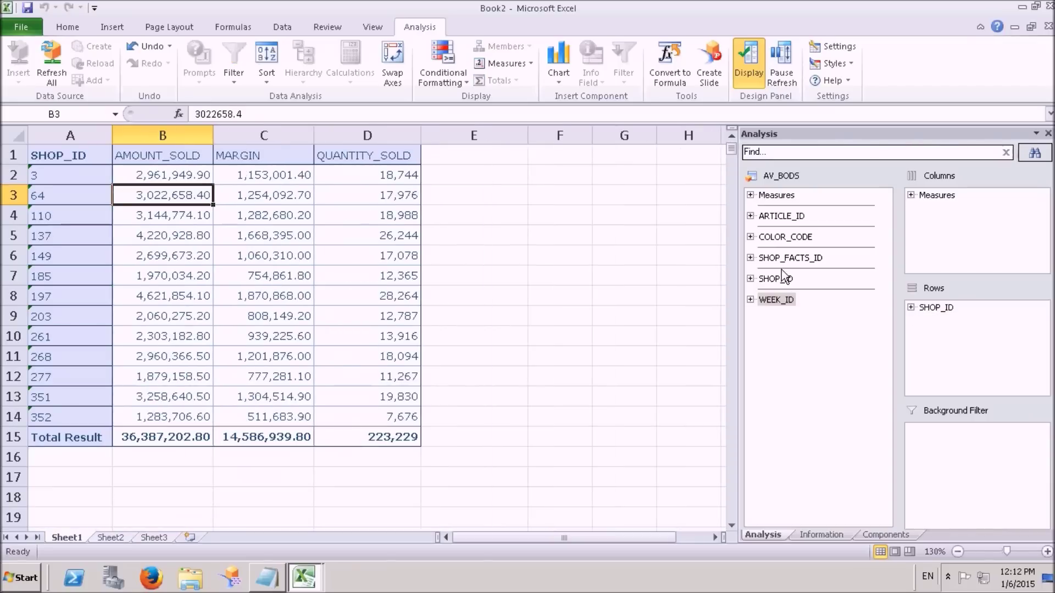
pyautogui.moveTo(777, 241); pyautogui.dragTo(935, 331)
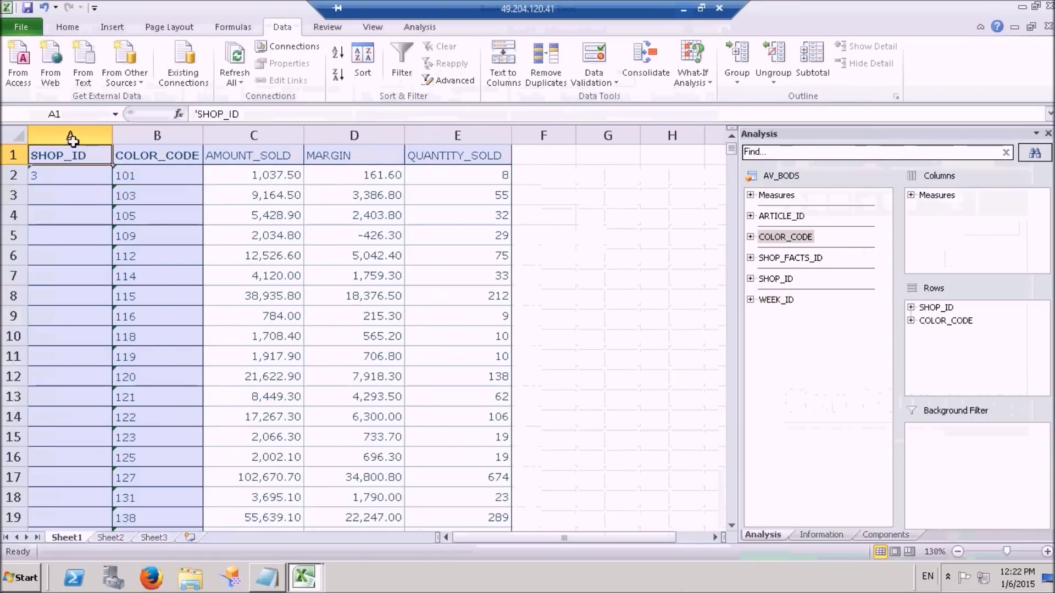
pyautogui.moveTo(71, 135); pyautogui.dragTo(164, 137)
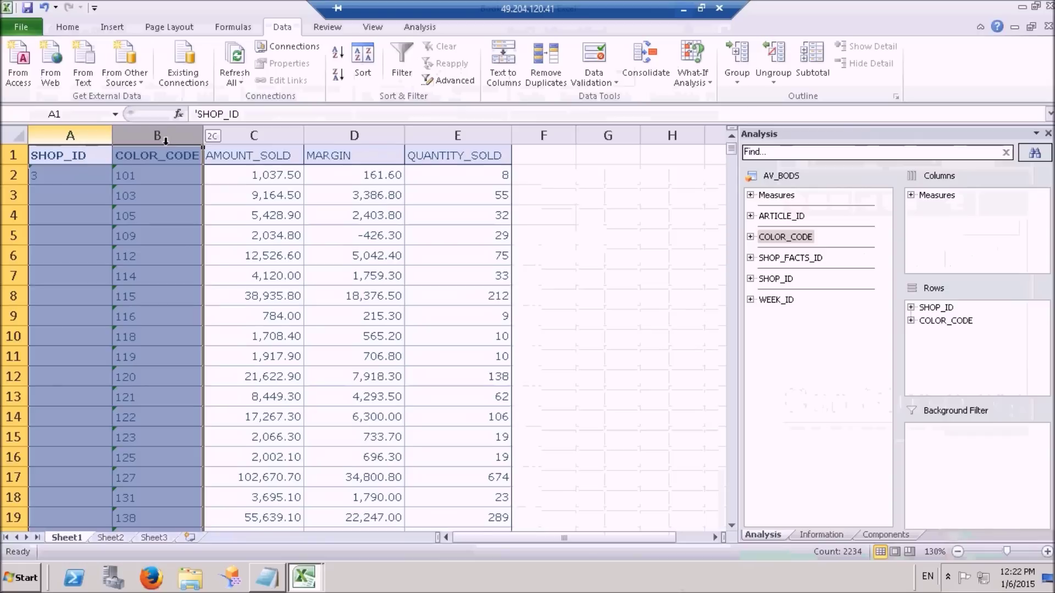
pyautogui.click(155, 175)
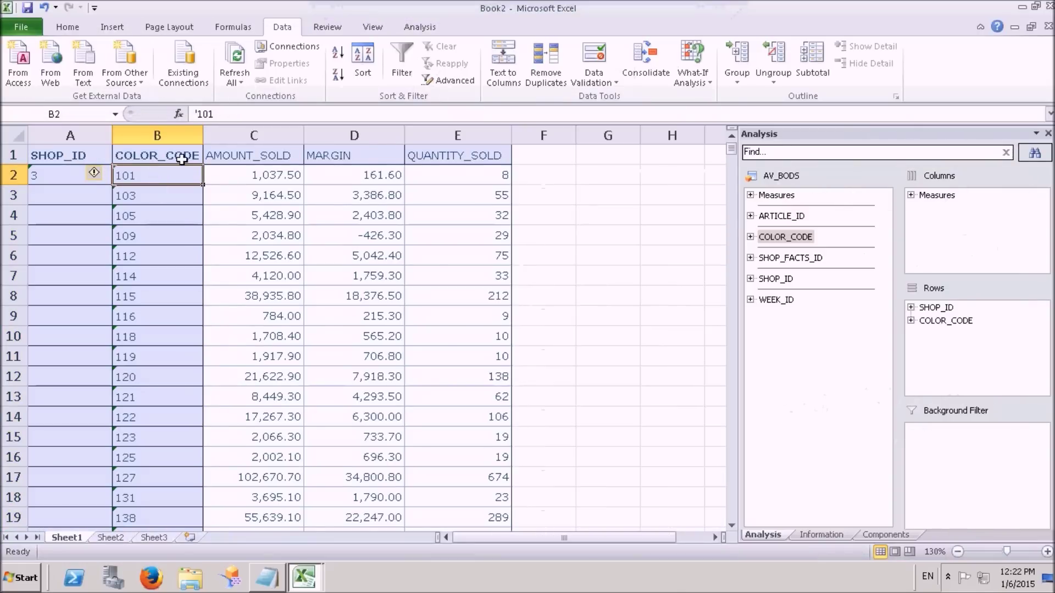
pyautogui.click(70, 183)
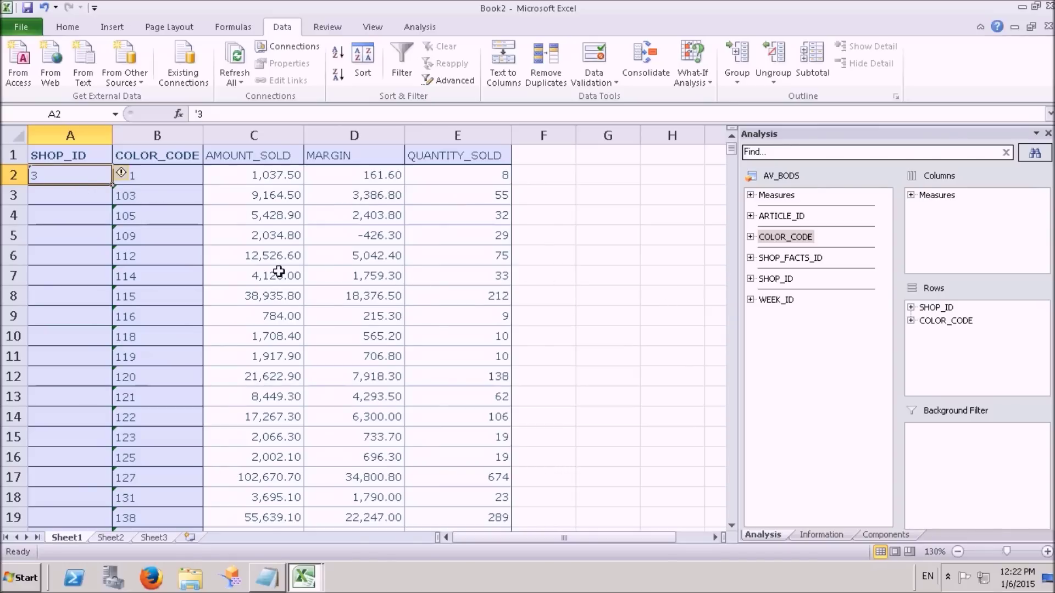
# Step: Insert ARTICLE_ID between SHOP_ID and COLOR_CODE in the crosstab's rows
pyautogui.moveTo(780, 216); pyautogui.dragTo(980, 314)
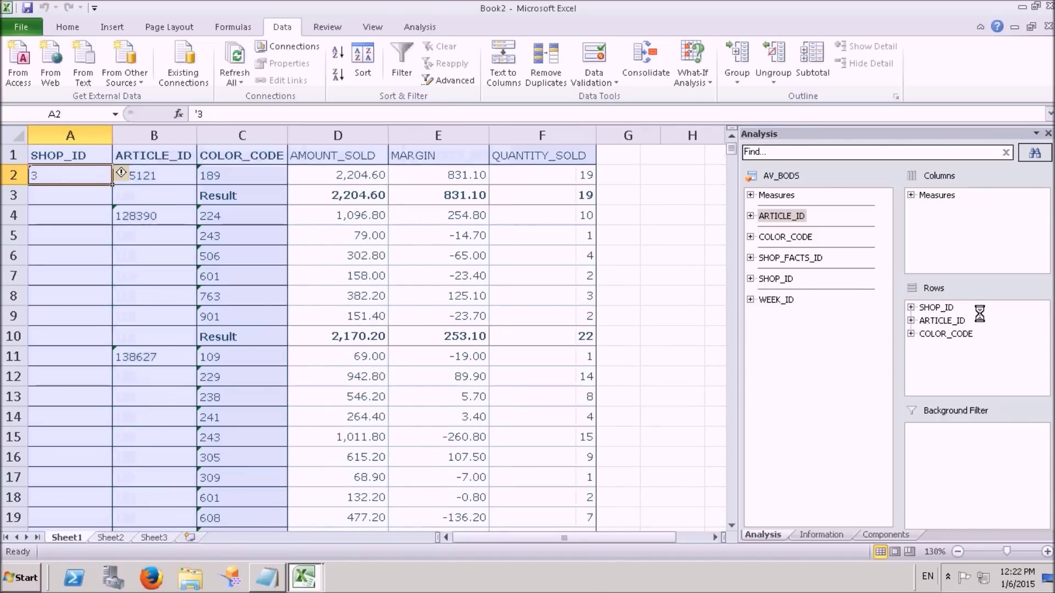
pyautogui.click(144, 210)
pyautogui.click(68, 181)
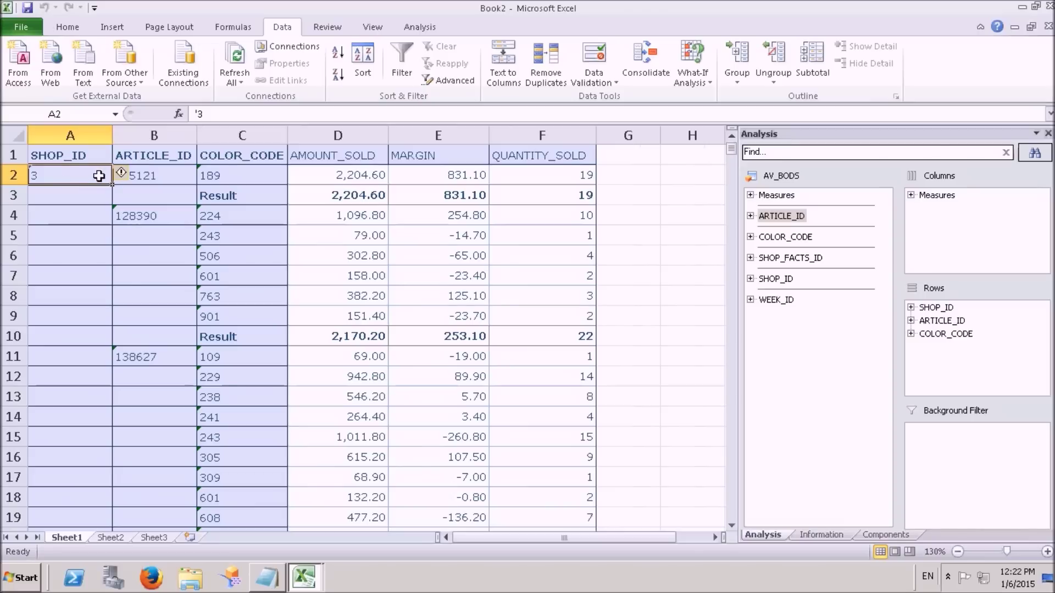
# Step: Examine how the measures of articles 115121 and 128390 in shop 3 break down by color code
pyautogui.click(147, 177)
pyautogui.click(226, 178)
pyautogui.click(155, 177)
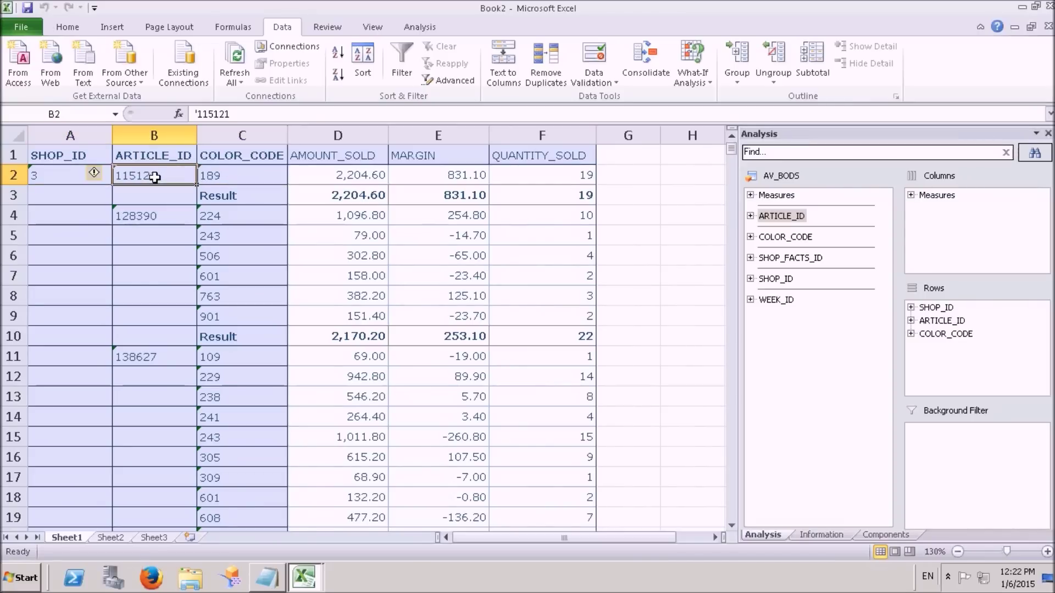
pyautogui.click(221, 176)
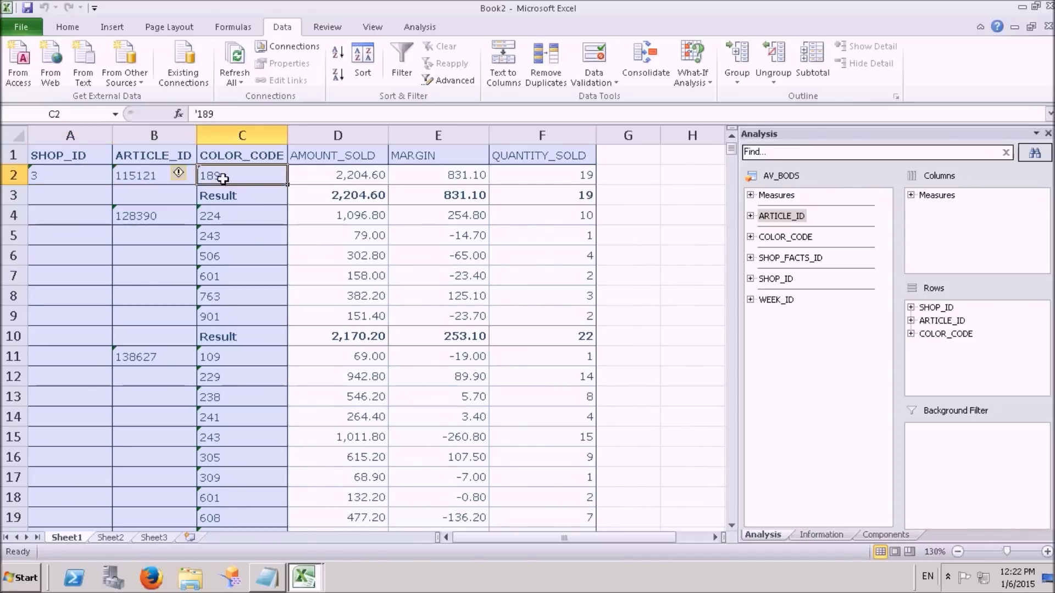
pyautogui.click(147, 215)
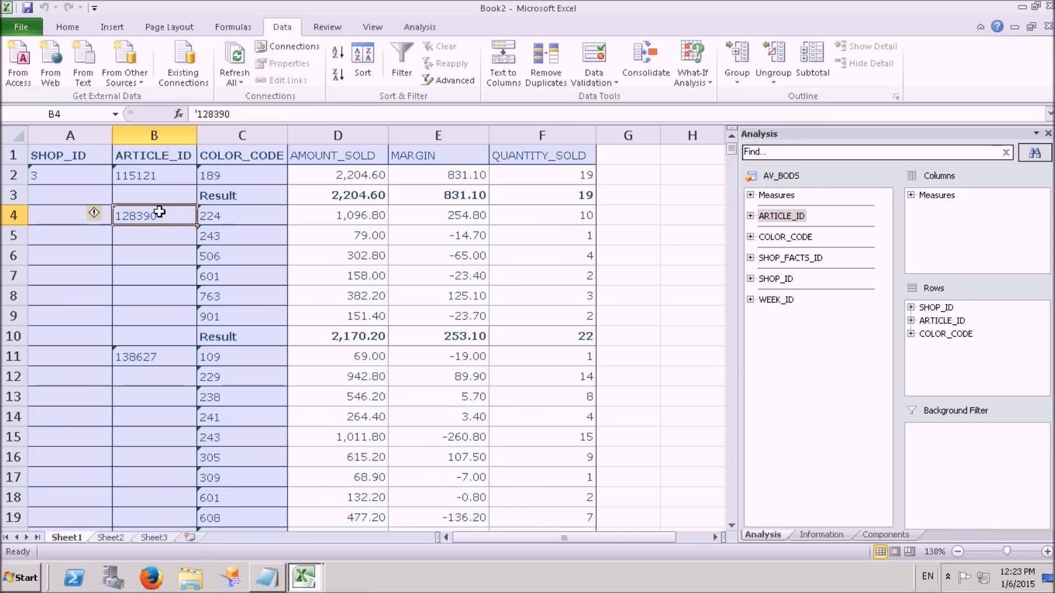
pyautogui.scroll(1, 160, 214)
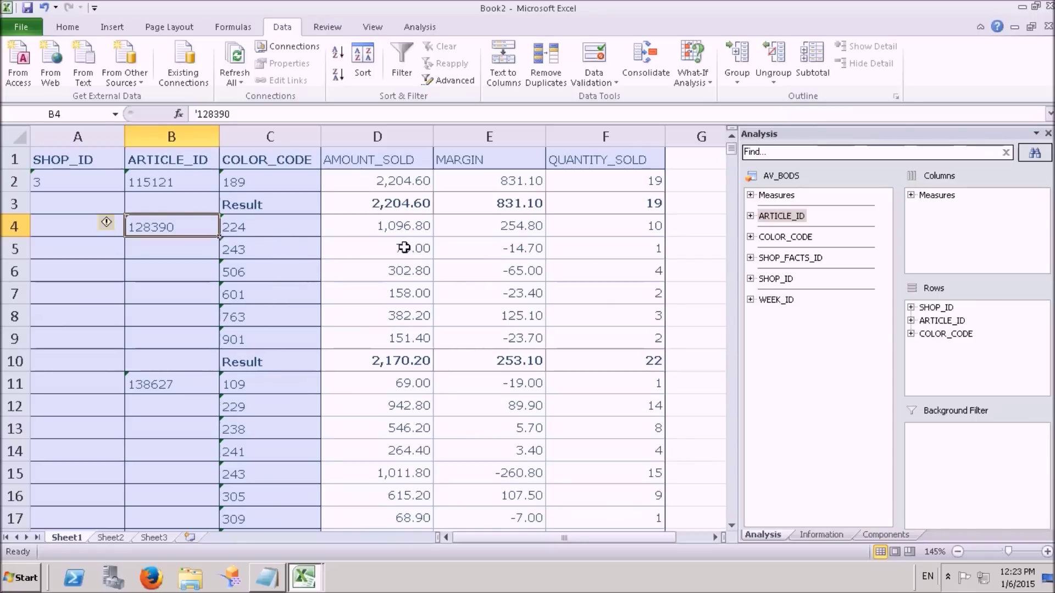
pyautogui.moveTo(142, 229); pyautogui.dragTo(648, 224)
pyautogui.click(273, 253)
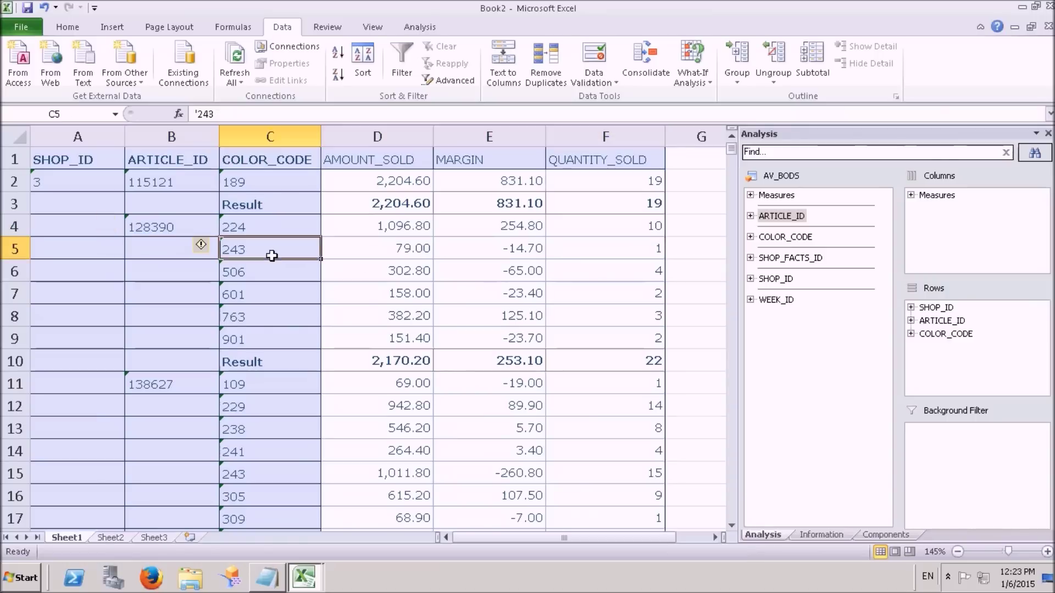
pyautogui.moveTo(251, 244); pyautogui.dragTo(596, 248)
pyautogui.click(352, 286)
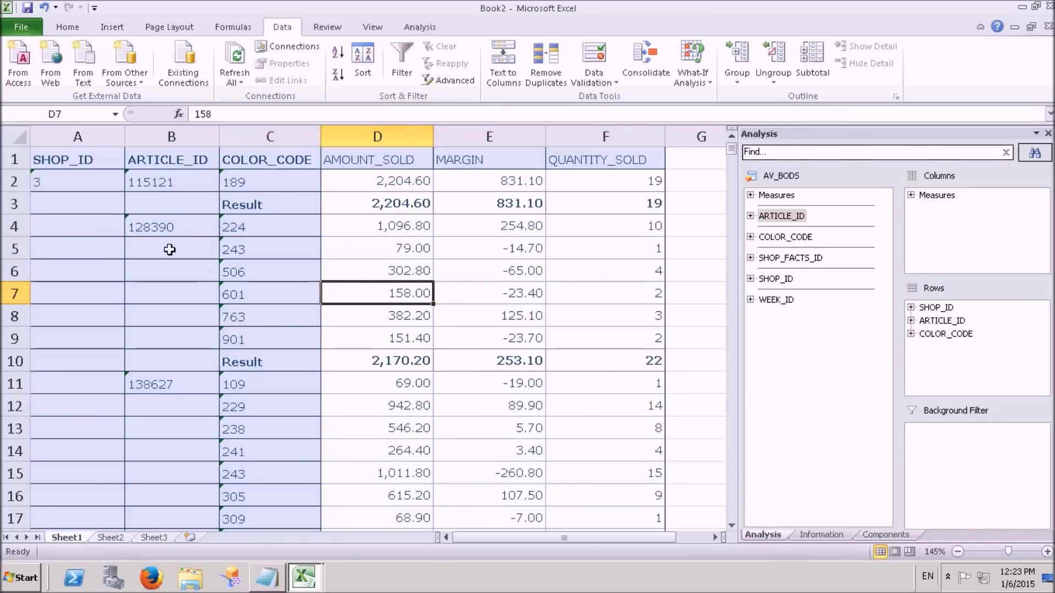
pyautogui.moveTo(149, 226); pyautogui.dragTo(636, 335)
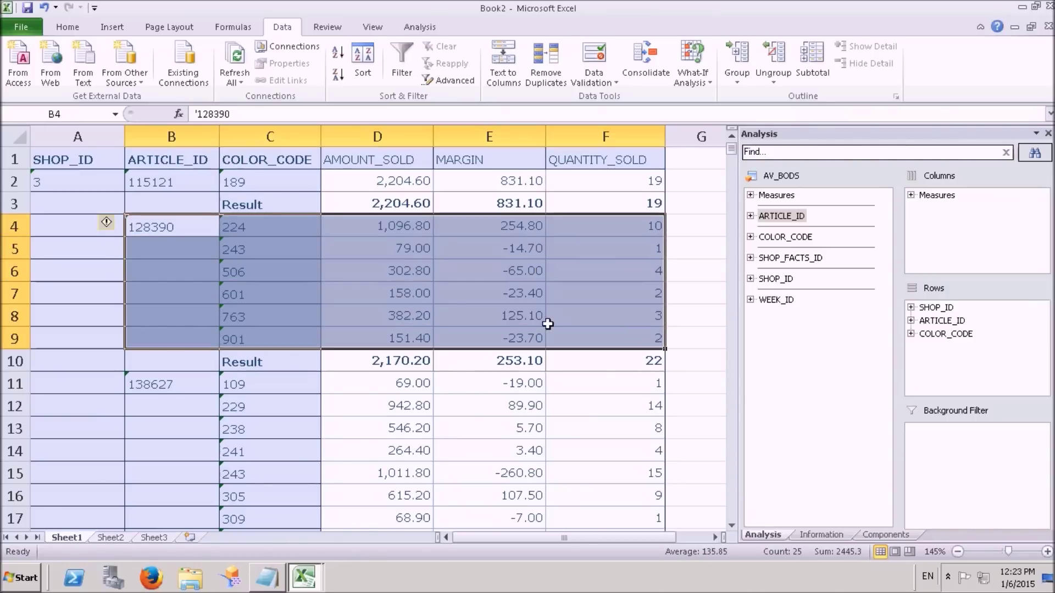
pyautogui.click(632, 358)
# Step: Examine the color codes and Result rows of the articles further down the crosstab
pyautogui.scroll(-3, 200, 180)
pyautogui.scroll(-2, 209, 220)
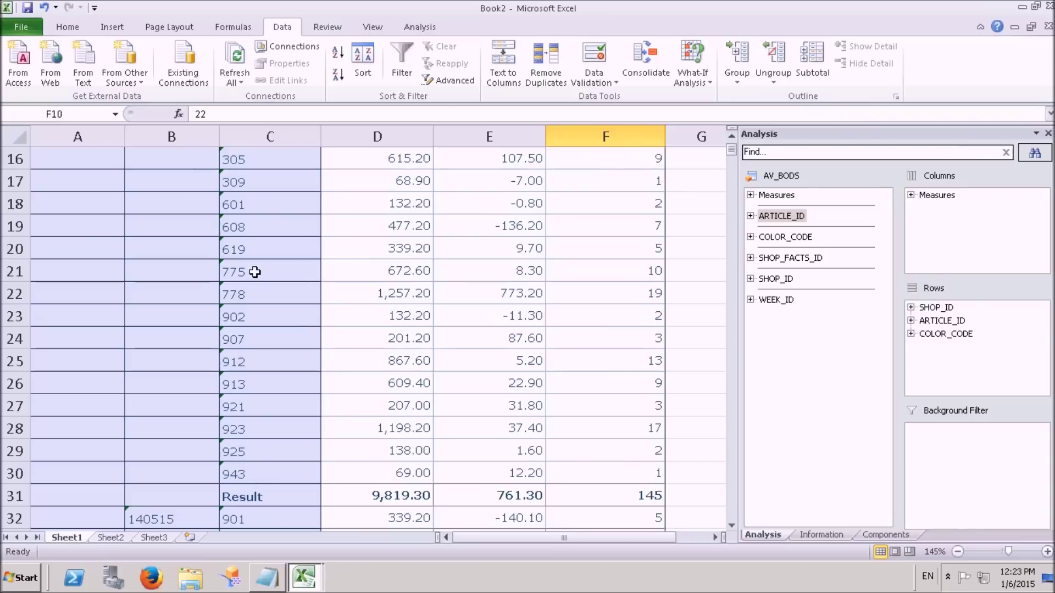
pyautogui.scroll(1, 272, 286)
pyautogui.scroll(-4, 263, 357)
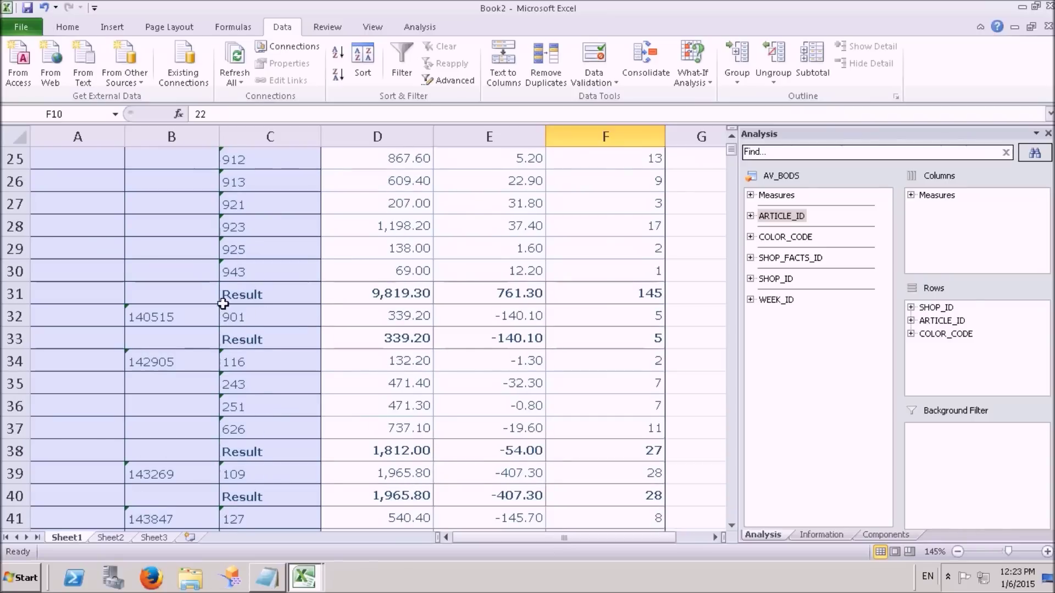
pyautogui.click(224, 301)
pyautogui.scroll(8, 386, 357)
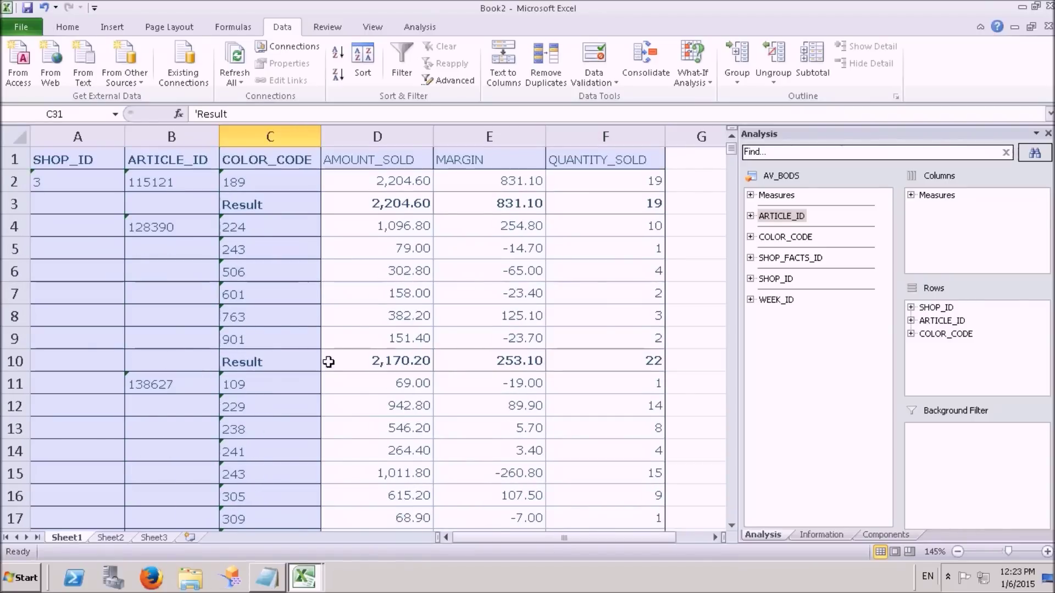
# Step: Examine the MARGIN values of the color codes and article Result rows throughout the crosstab
pyautogui.click(481, 137)
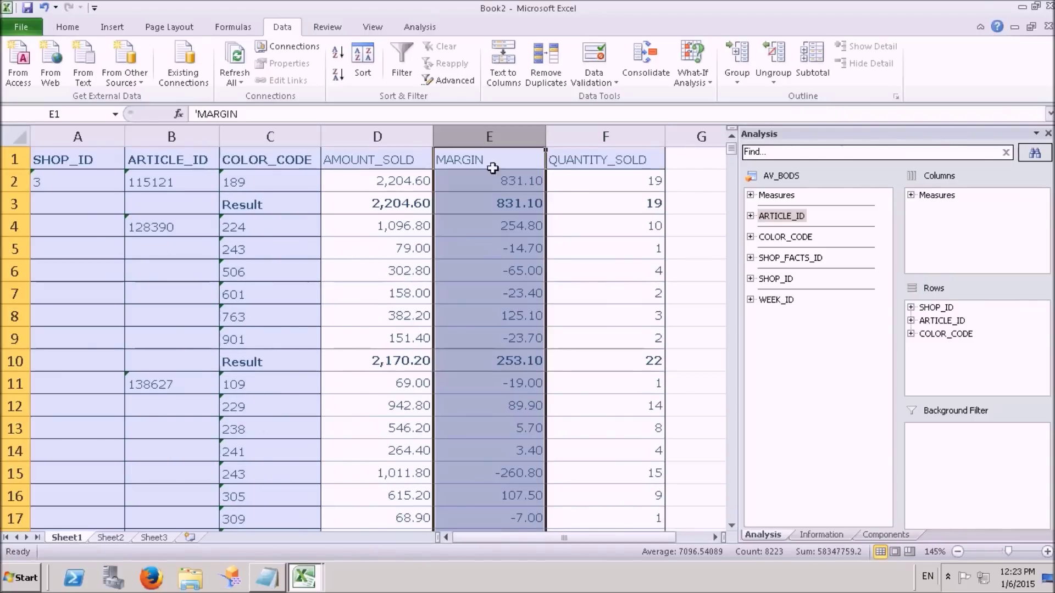
pyautogui.click(485, 182)
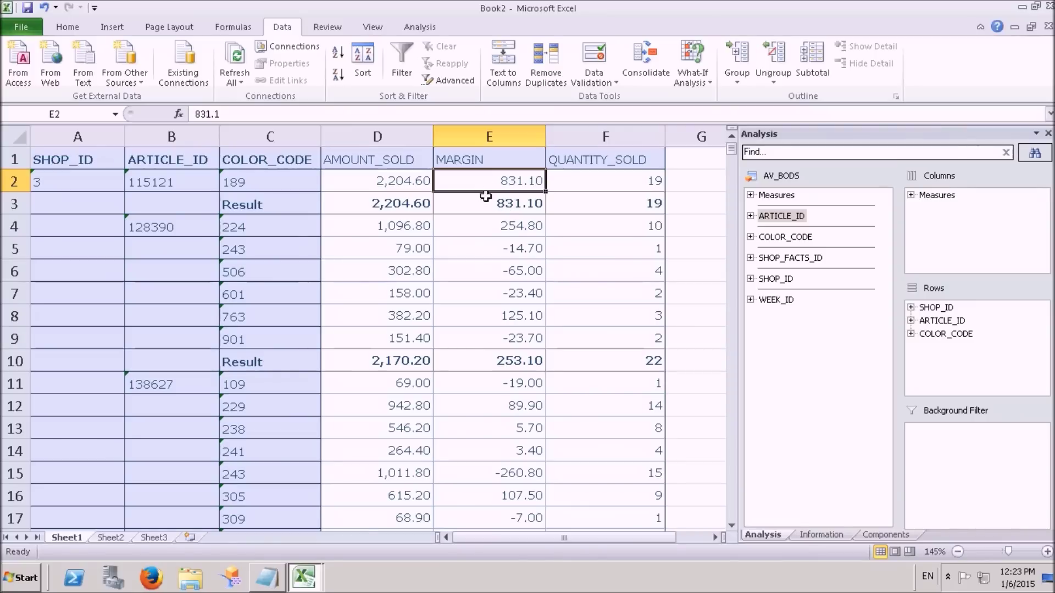
pyautogui.click(485, 205)
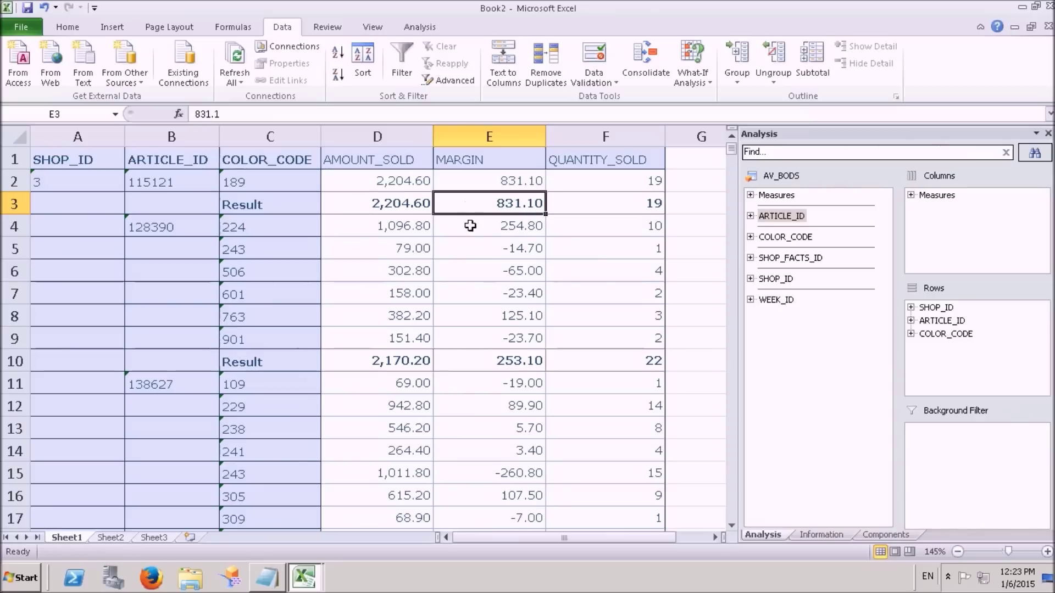
pyautogui.click(506, 267)
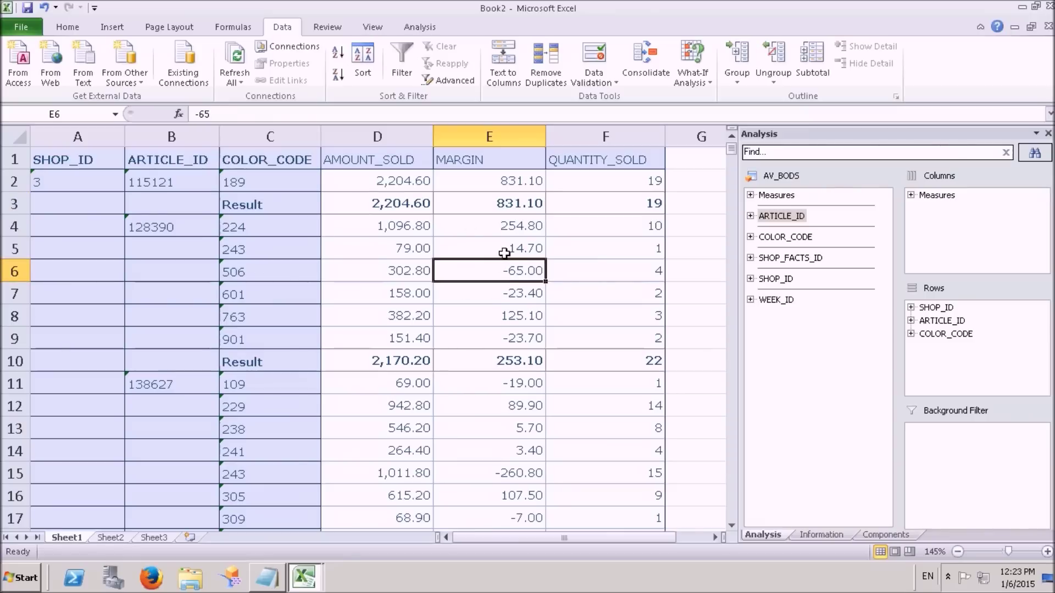
pyautogui.click(502, 207)
pyautogui.click(495, 257)
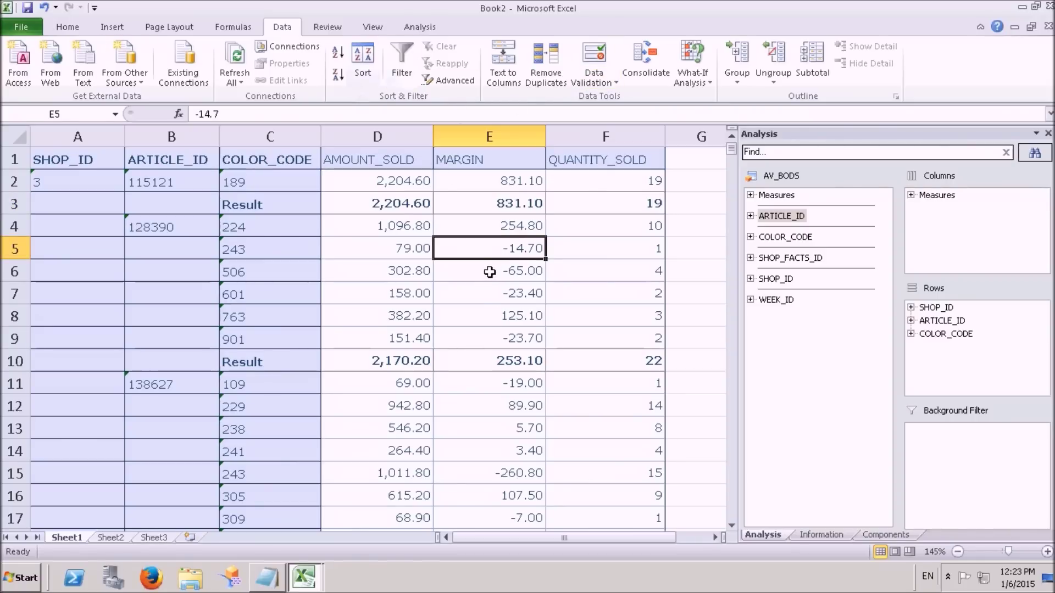
pyautogui.click(419, 28)
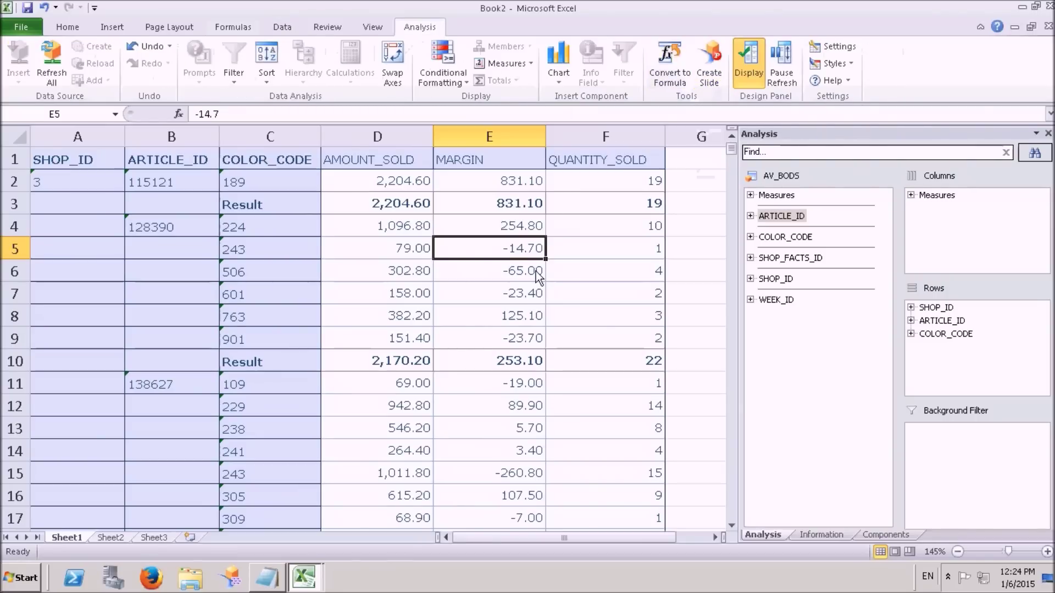
pyautogui.scroll(-1, 466, 315)
pyautogui.scroll(-20, 467, 315)
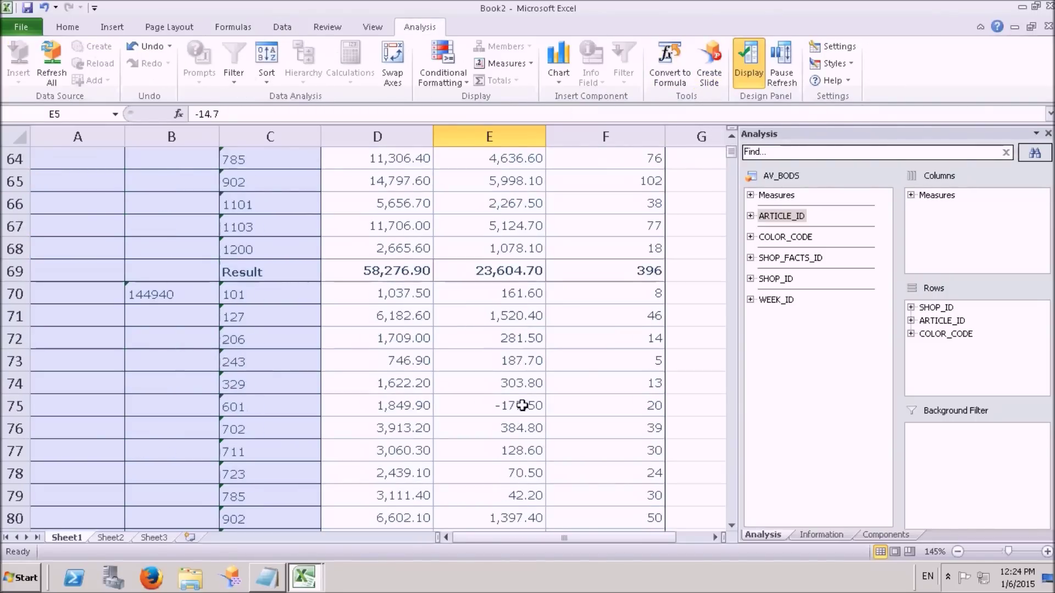
pyautogui.scroll(-8, 523, 409)
pyautogui.scroll(20, 525, 410)
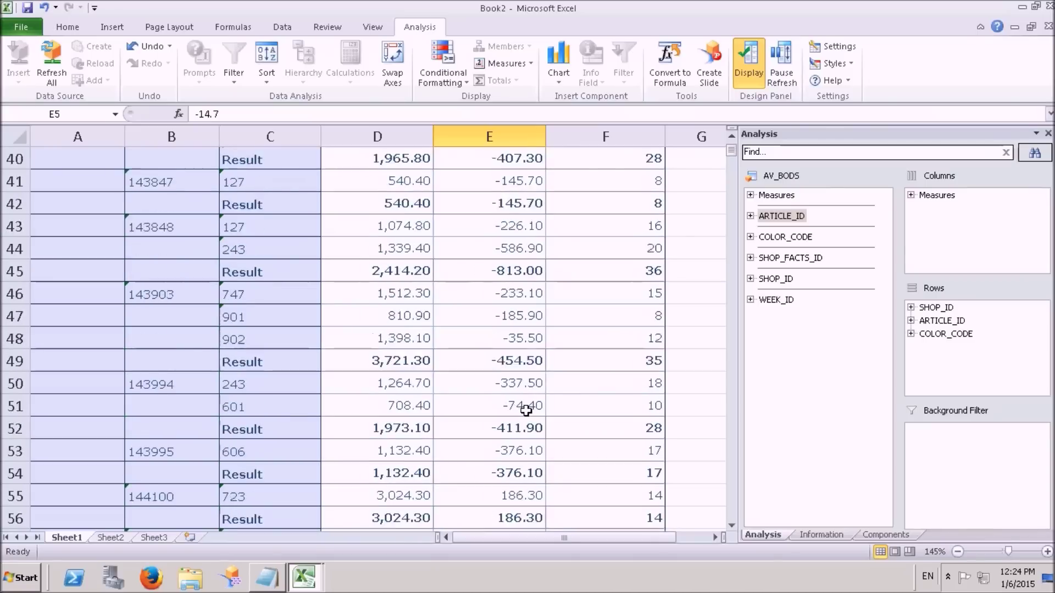
pyautogui.scroll(7, 526, 409)
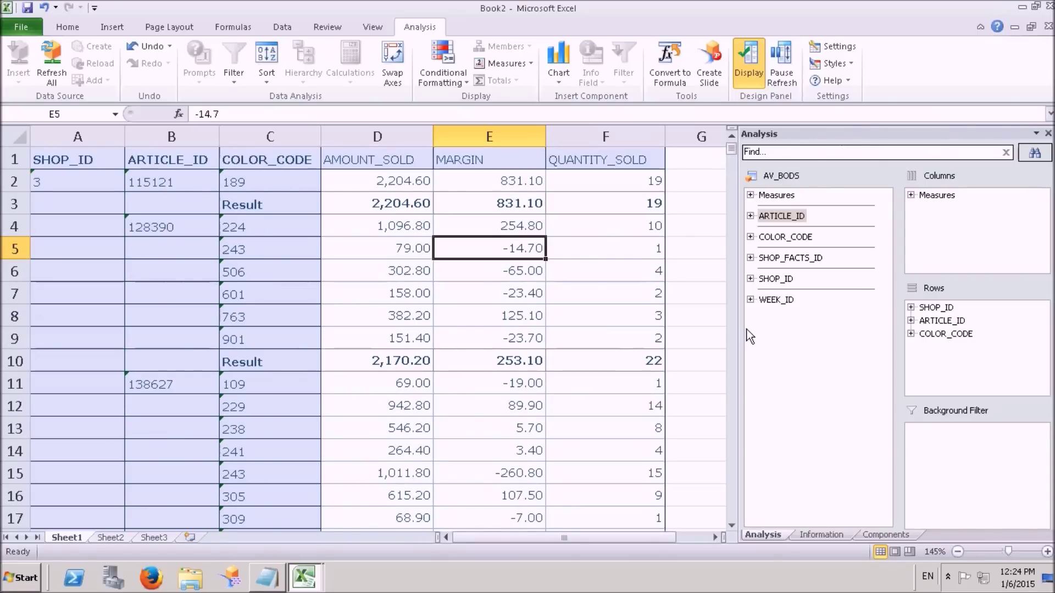
# Step: Narrow the Analysis design panel, then insert a chart of the crosstab's measures and place it beside the QUANTITY_SOLD column
pyautogui.moveTo(738, 333); pyautogui.dragTo(924, 329)
pyautogui.moveTo(786, 535); pyautogui.dragTo(806, 536)
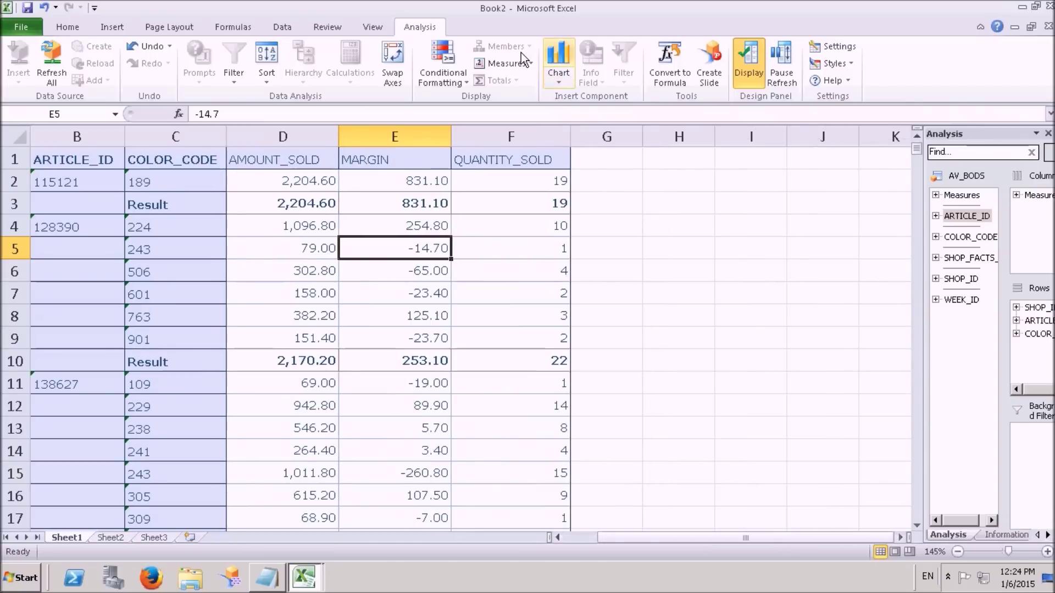
pyautogui.click(559, 53)
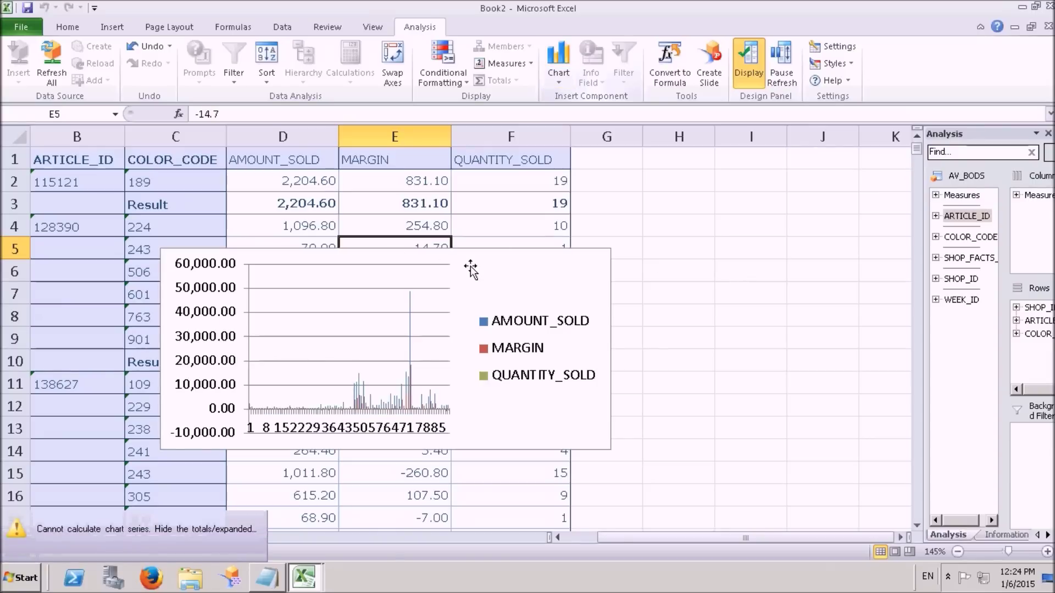
pyautogui.moveTo(476, 266); pyautogui.dragTo(806, 240)
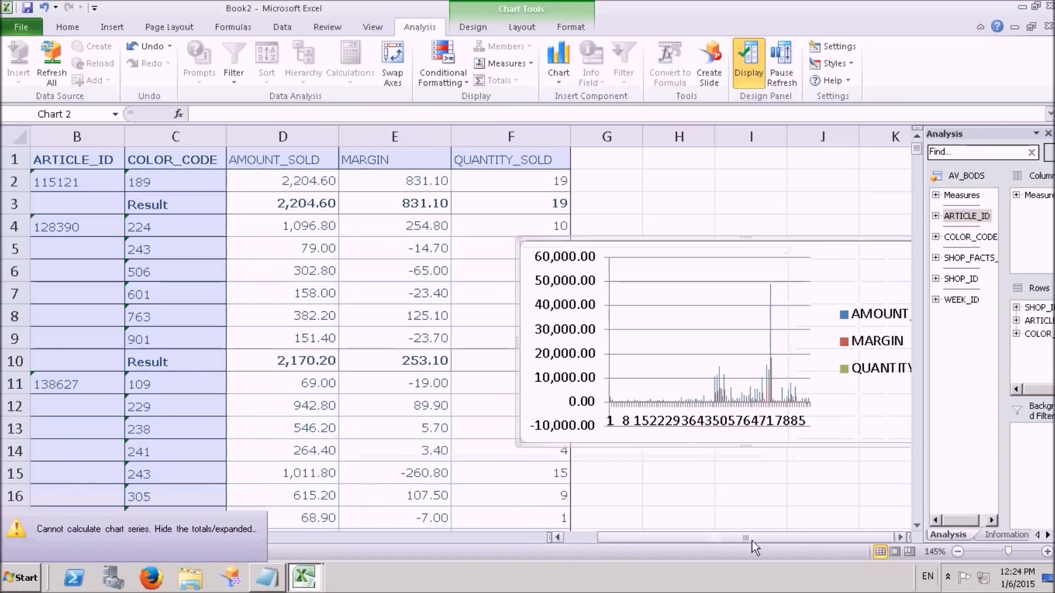
# Step: Enlarge the chart beside the QUANTITY_SOLD column so it extends down to about row 15, and widen the Analysis design panel
pyautogui.click(899, 536)
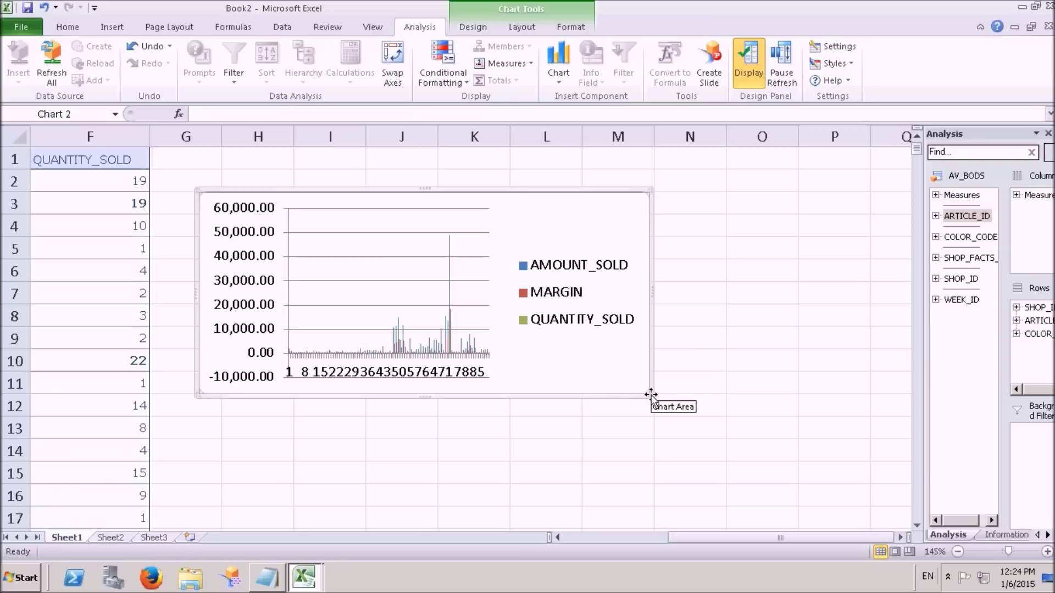
pyautogui.moveTo(652, 402); pyautogui.dragTo(683, 466)
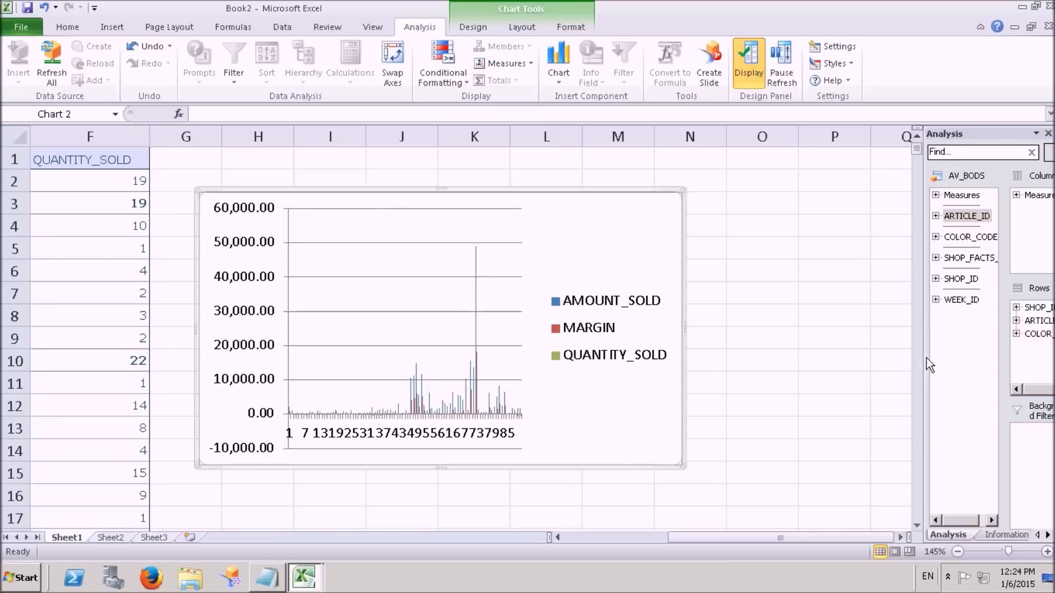
pyautogui.moveTo(868, 357); pyautogui.dragTo(754, 358)
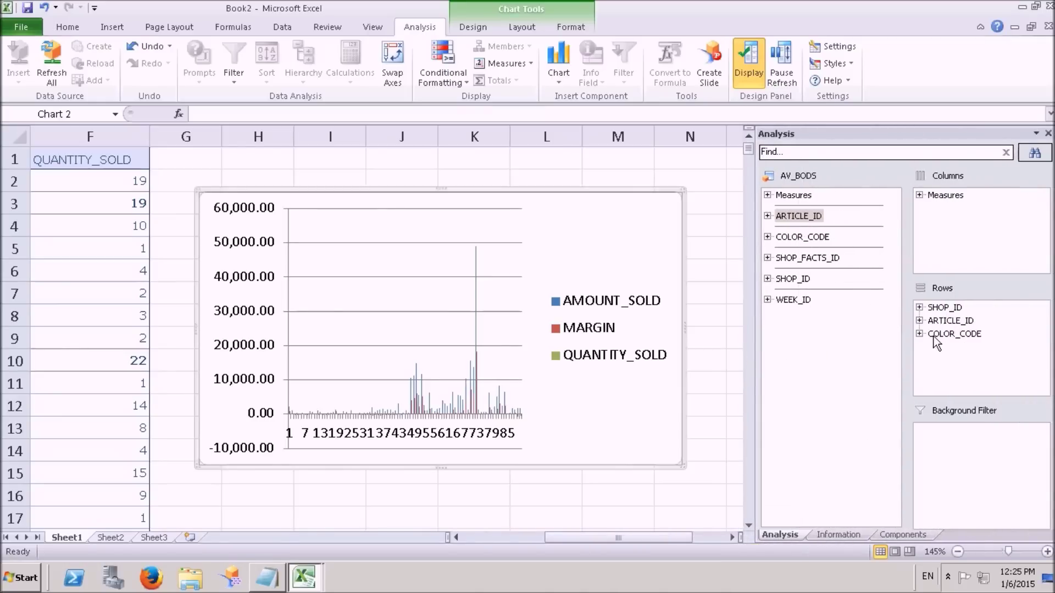
# Step: Remove ARTICLE_ID and COLOR_CODE from the crosstab rows, keeping only SHOP_ID, and compare the shops' measures in the chart and crosstab
pyautogui.click(944, 321)
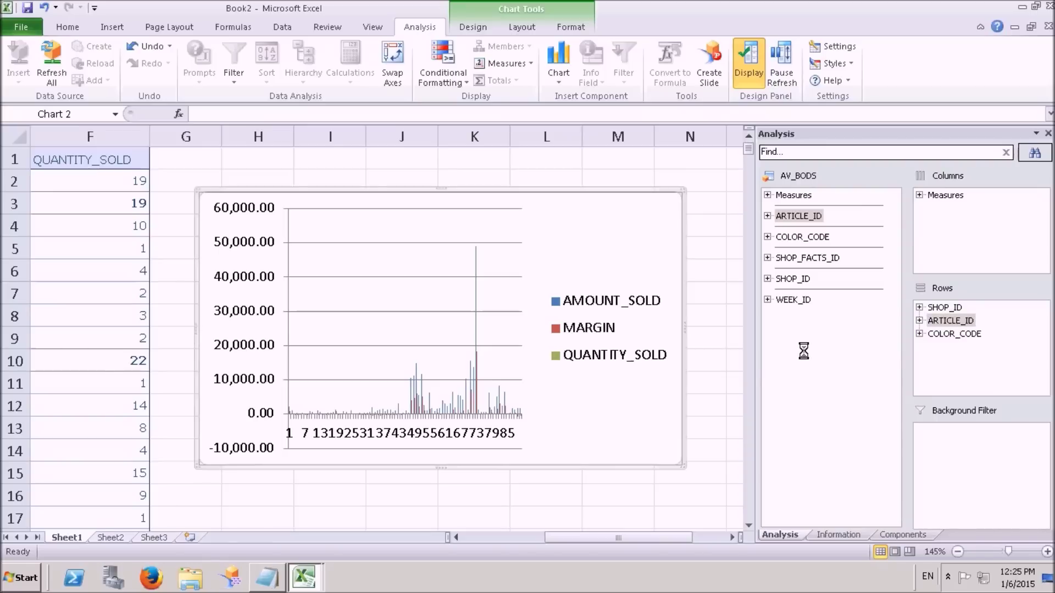
pyautogui.moveTo(955, 320); pyautogui.dragTo(849, 354)
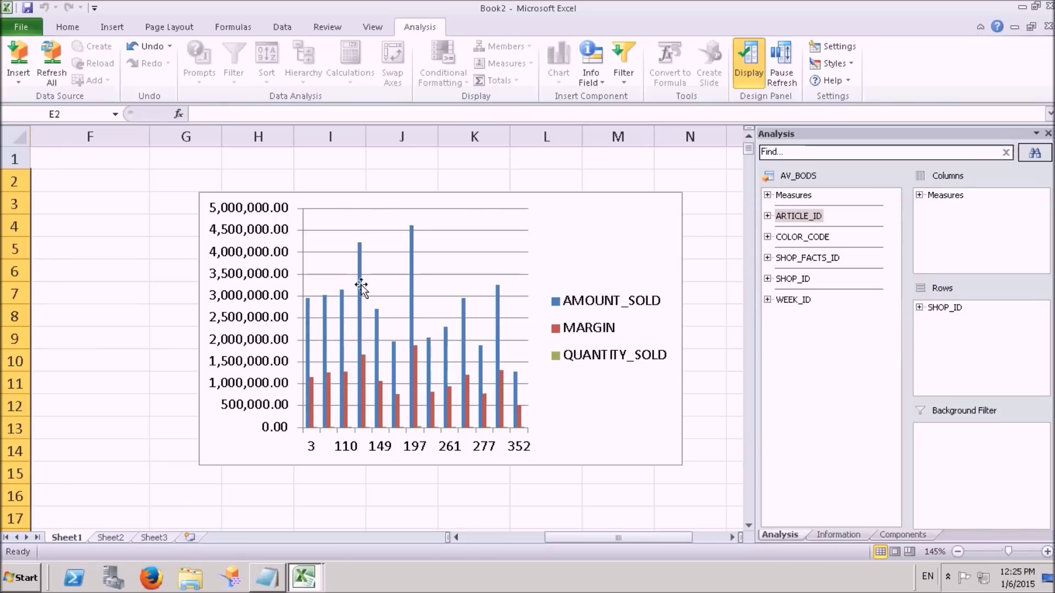
pyautogui.moveTo(361, 285)
pyautogui.moveTo(501, 386)
pyautogui.moveTo(566, 537); pyautogui.dragTo(484, 537)
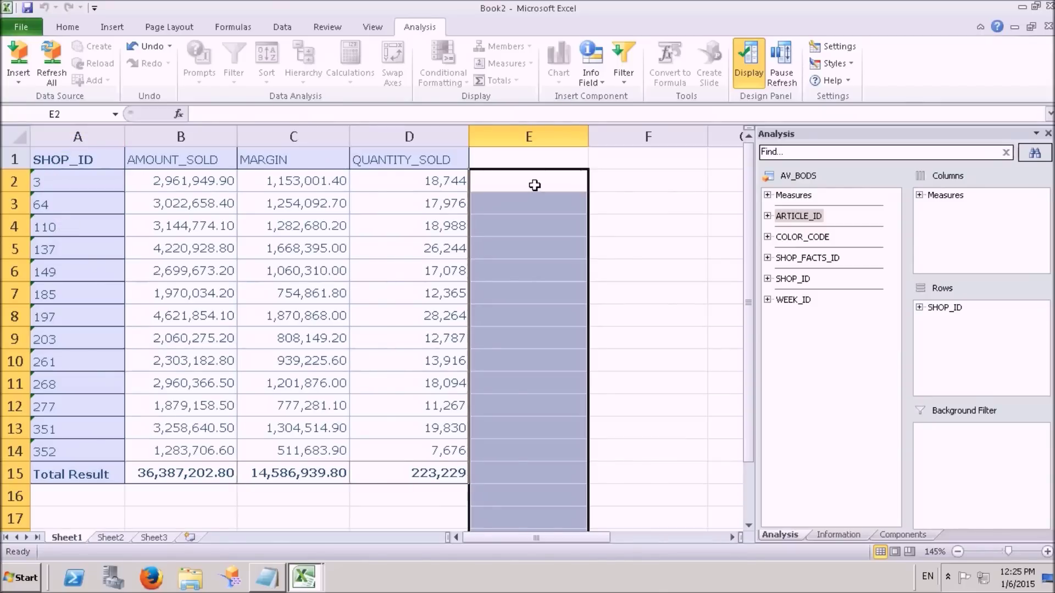
# Step: Add ARTICLE_ID to the crosstab rows beneath SHOP_ID and review the chart and crosstab broken down by shop and article
pyautogui.click(703, 189)
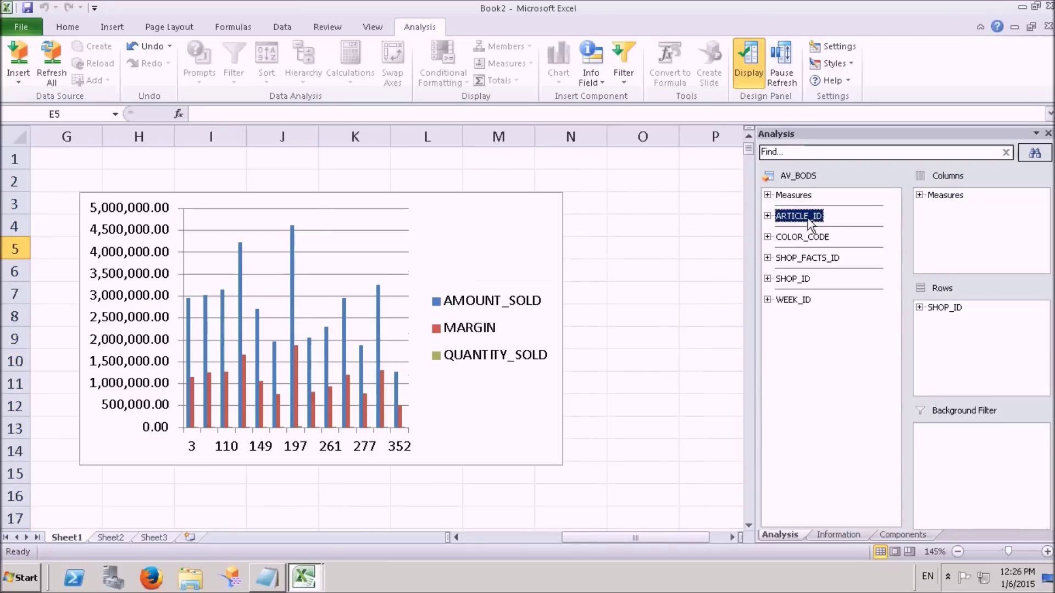
pyautogui.moveTo(798, 216); pyautogui.dragTo(947, 328)
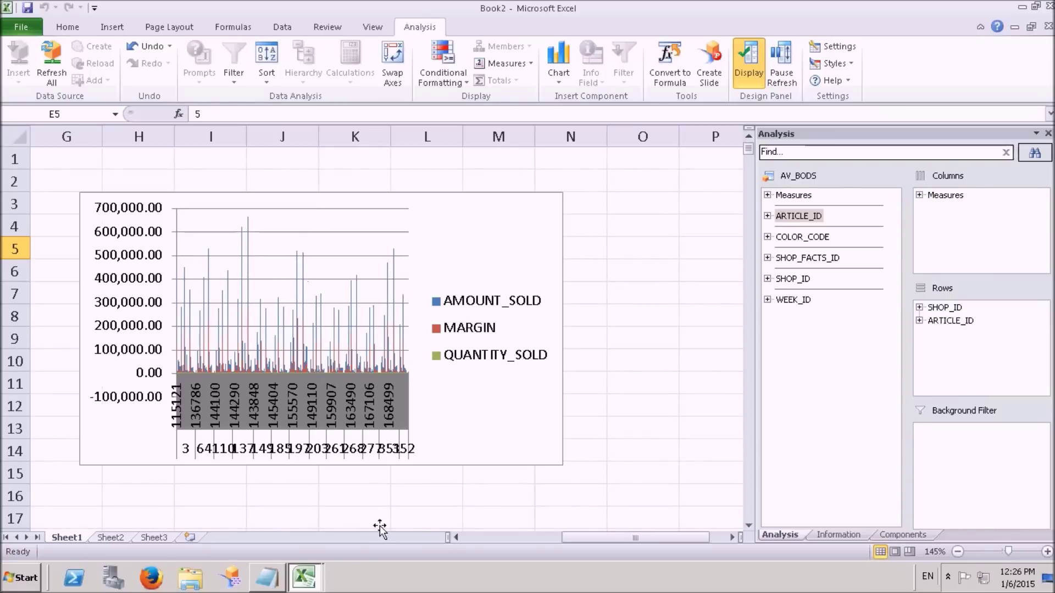
pyautogui.moveTo(588, 538)
pyautogui.mouseDown()
pyautogui.moveTo(463, 527)
pyautogui.moveTo(547, 533)
pyautogui.moveTo(490, 533)
pyautogui.moveTo(588, 549)
pyautogui.mouseUp()
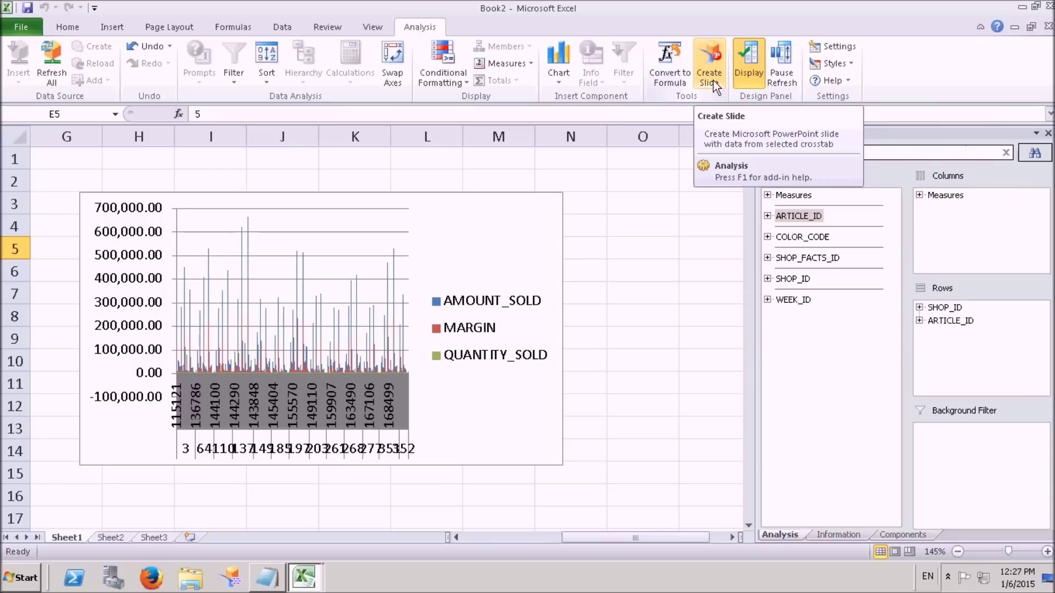
pyautogui.click(503, 540)
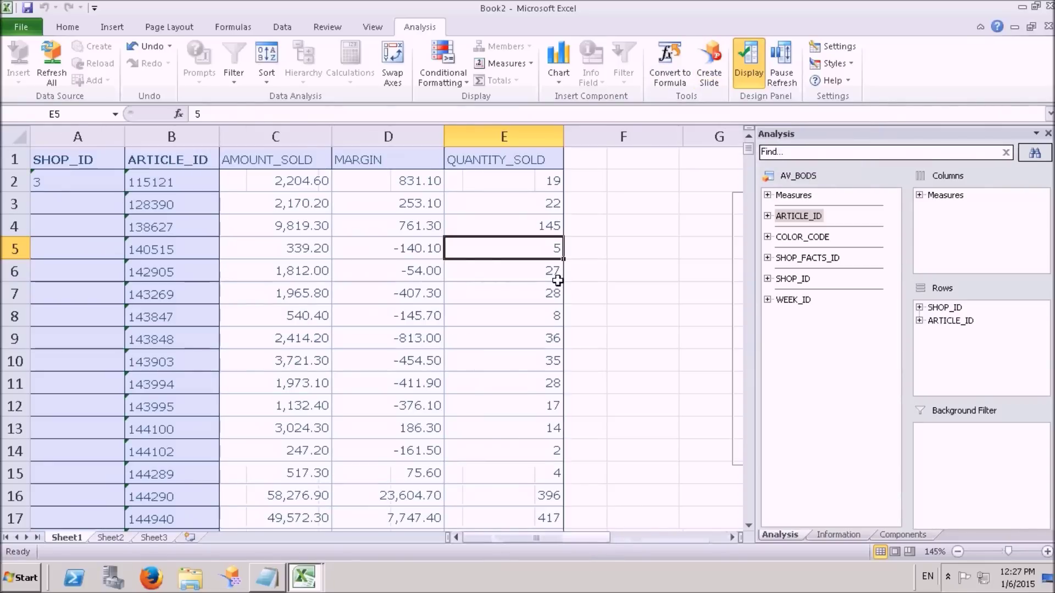